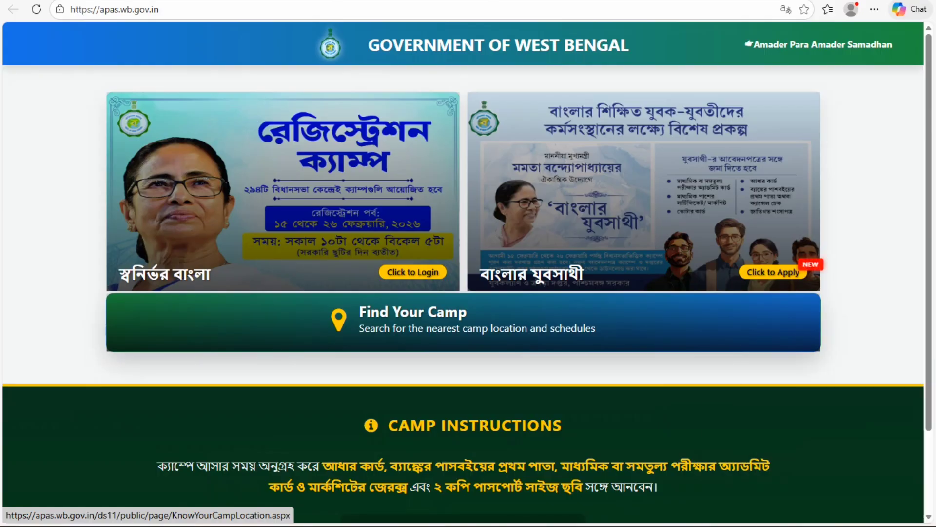
# Step: Open the Banglar Yuba Sathi scheme card from the apas.wb.gov.in home page
pyautogui.click(463, 322)
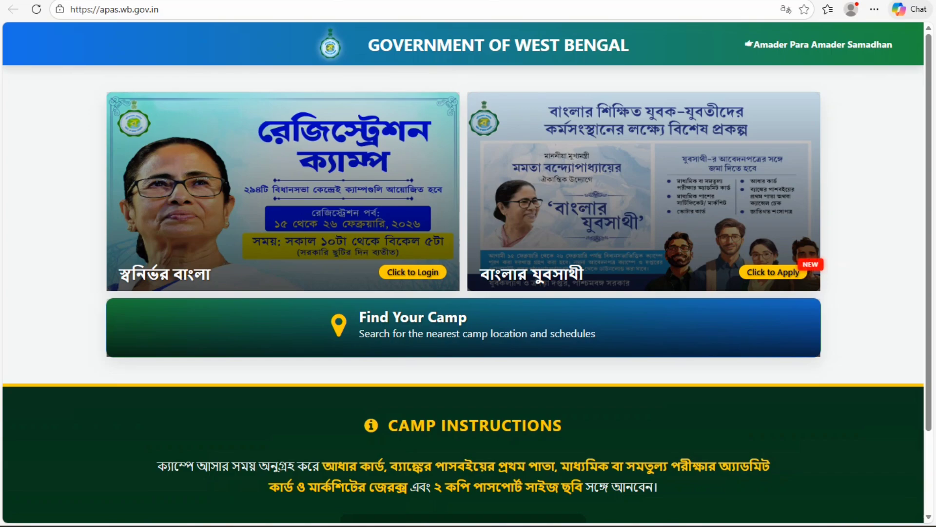
pyautogui.click(773, 272)
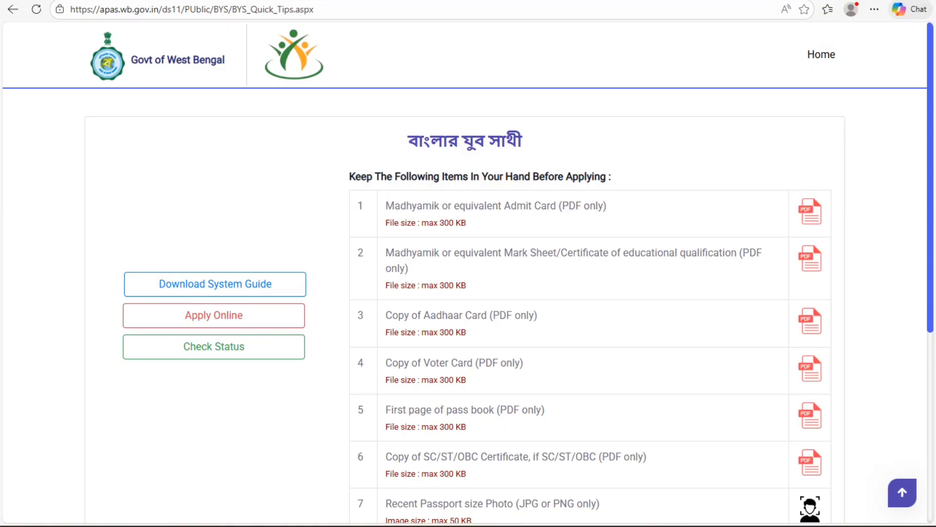
# Step: Go from the Quick Tips page to the online application's Applicant Login
pyautogui.scroll(-4, 468, 273)
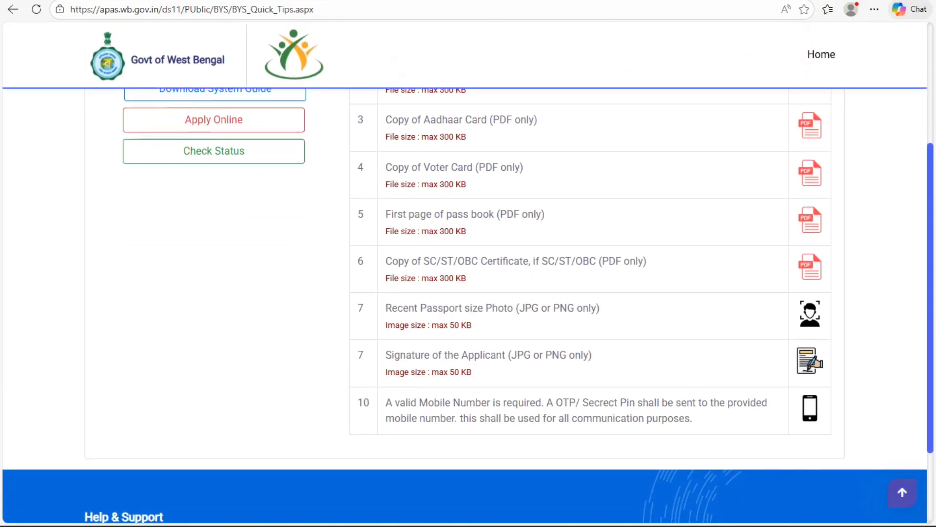
pyautogui.scroll(1, 214, 185)
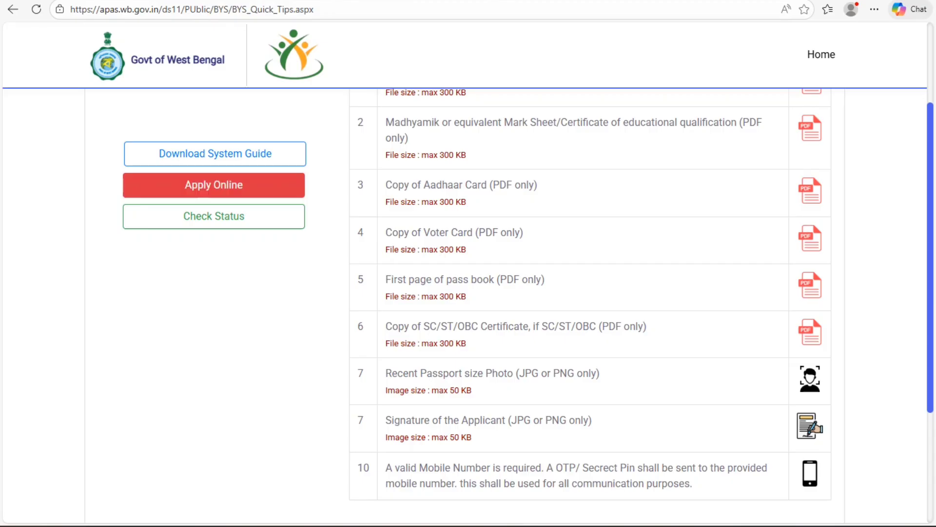
pyautogui.click(214, 185)
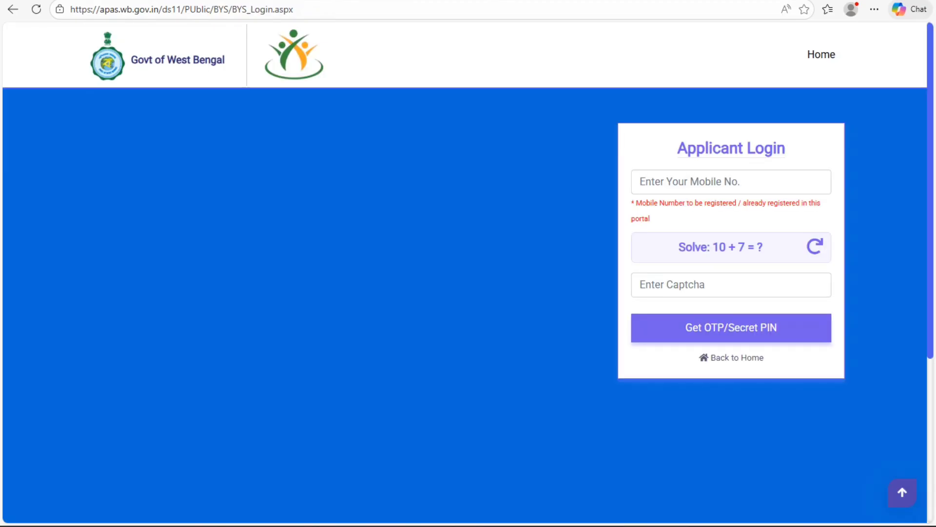
# Step: Log in with the mobile number, captcha answer 17 and the 6-digit secret PIN
pyautogui.click(731, 182)
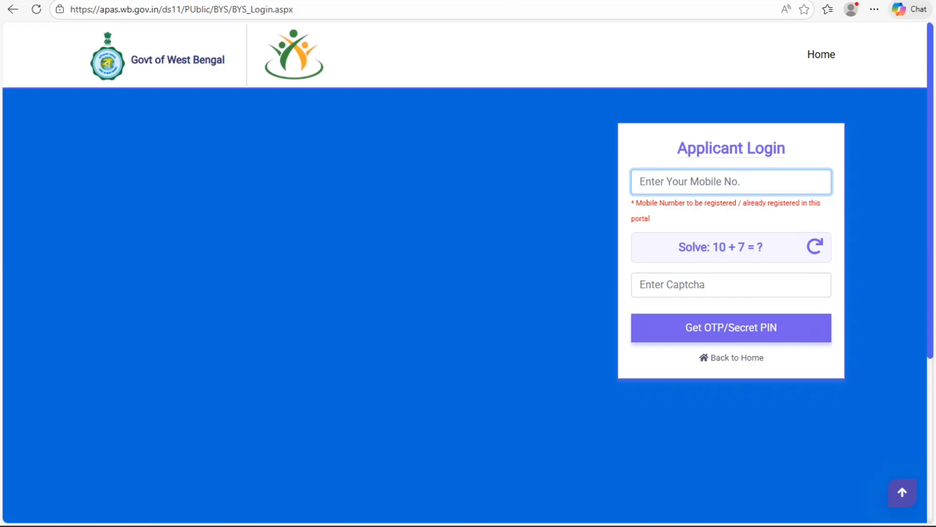
pyautogui.write('7679')
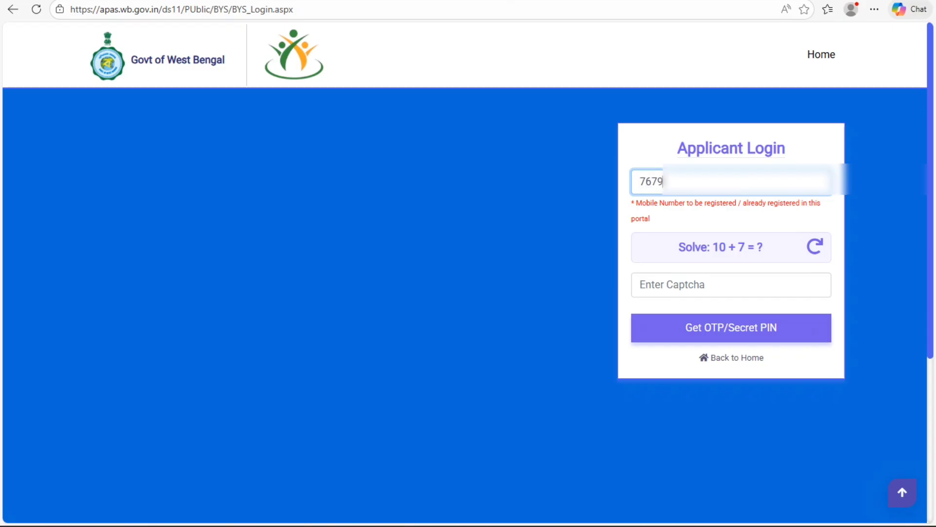
pyautogui.write('******')
pyautogui.click(672, 285)
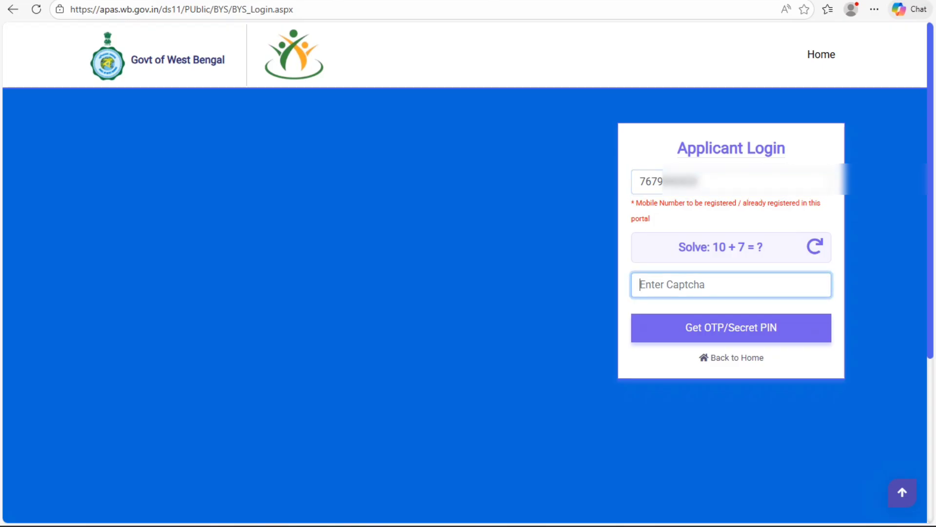
pyautogui.write('17')
pyautogui.press('Return')
pyautogui.press('Return')
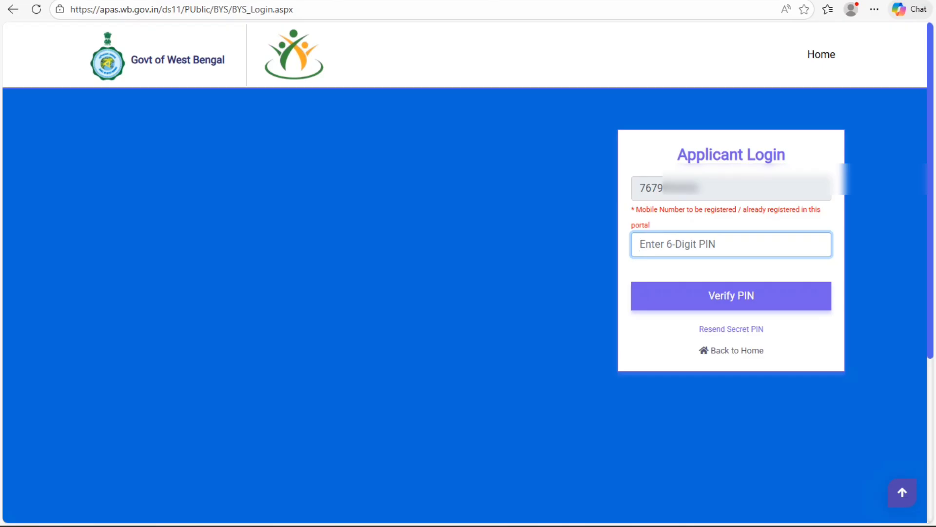
pyautogui.write('••••')
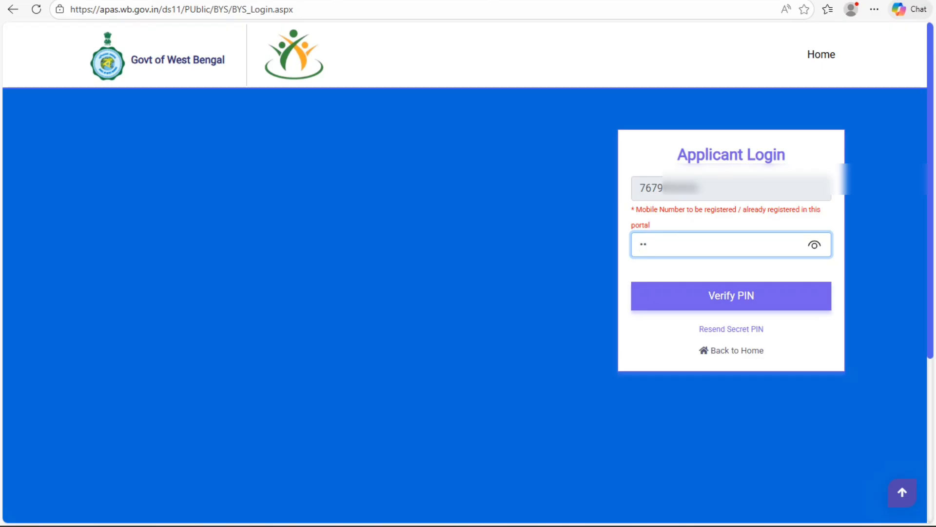
pyautogui.write('••')
pyautogui.press('Return')
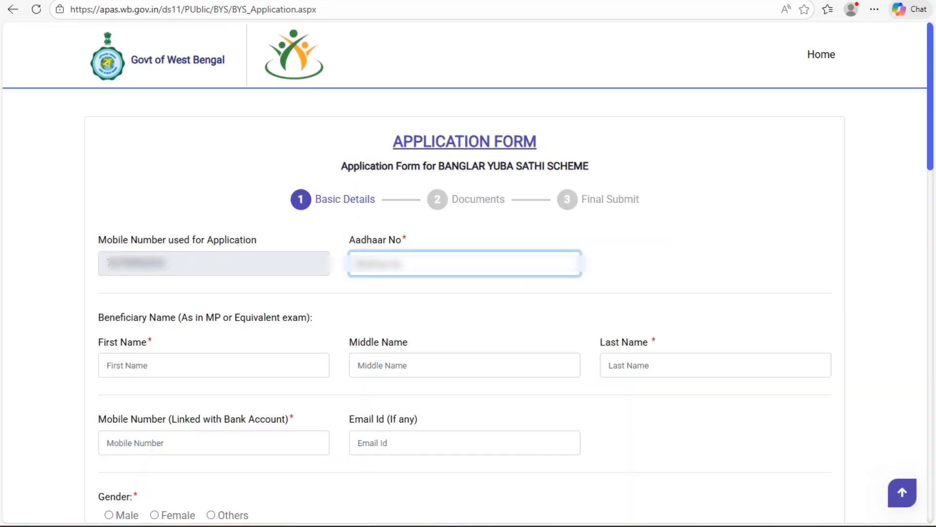
# Step: Enter the Aadhaar number, the applicant's first and last name, and the bank-linked mobile number
pyautogui.write('•••••••••••••••••')
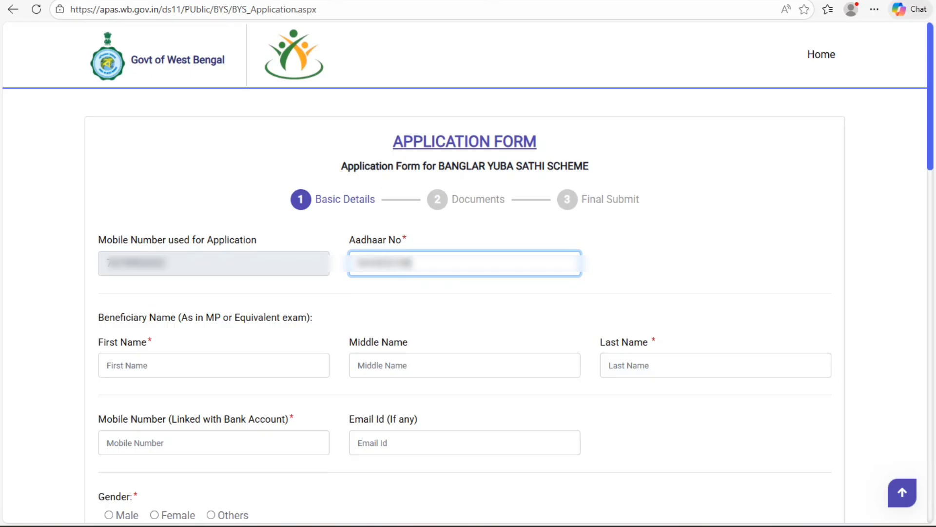
pyautogui.write('•')
pyautogui.click(146, 365)
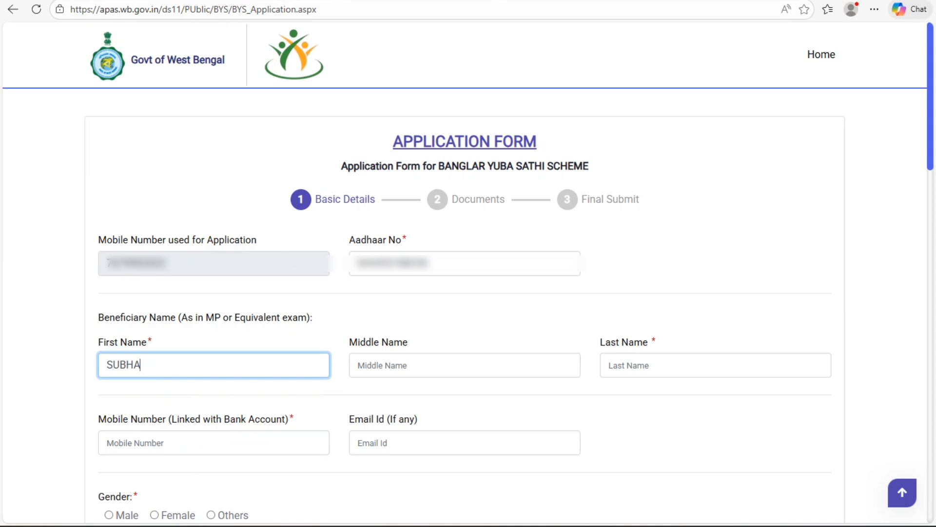
pyautogui.click(654, 365)
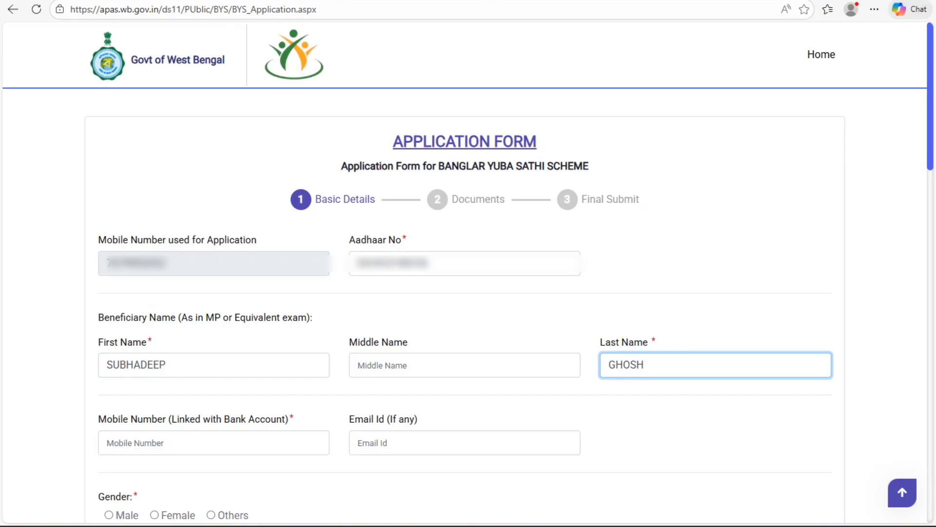
pyautogui.click(166, 443)
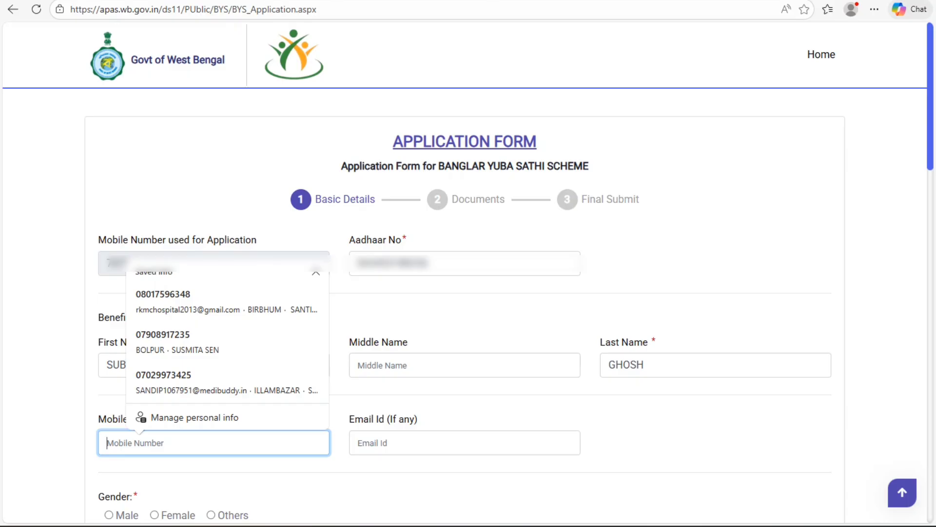
pyautogui.write('747')
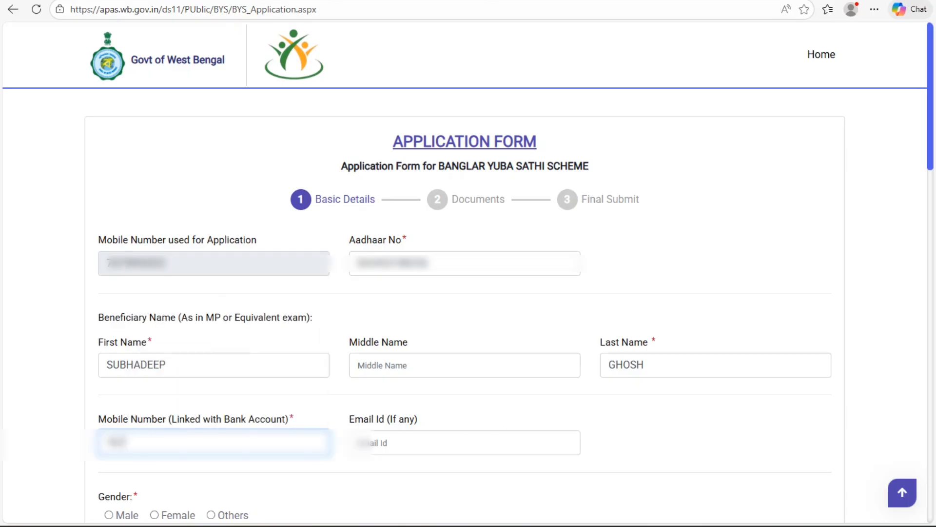
pyautogui.write('****')
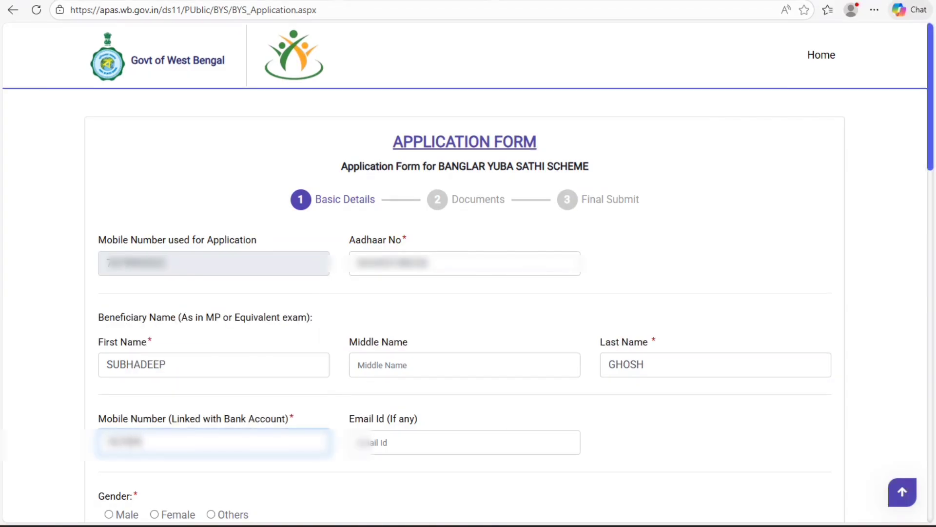
pyautogui.write('******')
pyautogui.press('Tab')
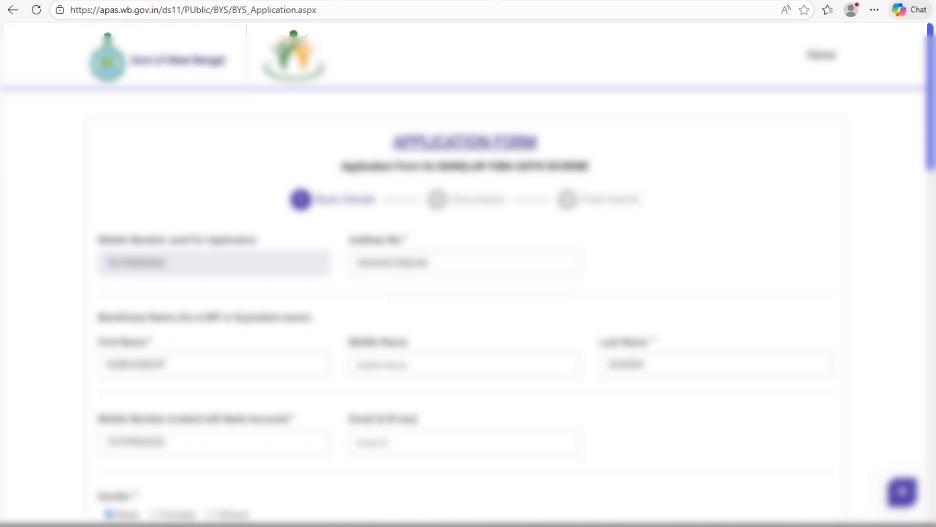
pyautogui.scroll(-6, 468, 293)
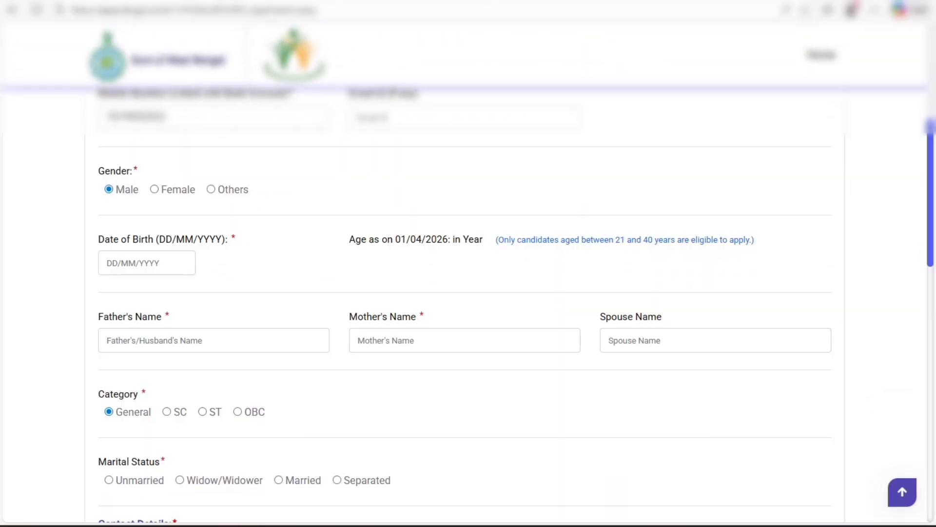
pyautogui.click(147, 263)
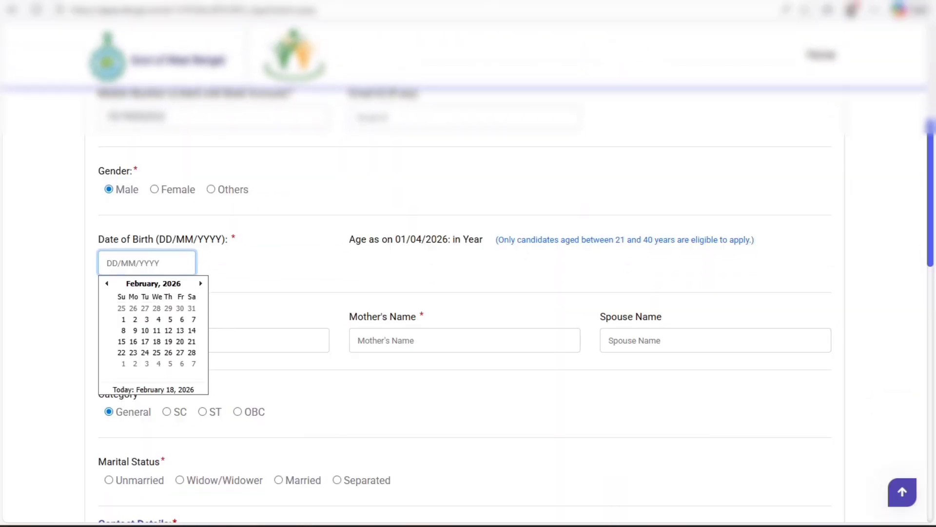
pyautogui.click(154, 284)
pyautogui.click(153, 283)
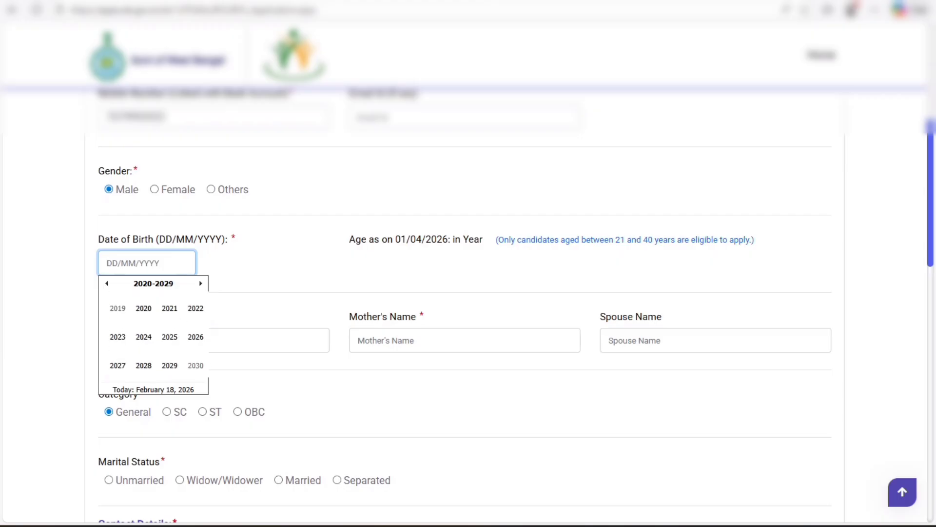
pyautogui.click(106, 284)
pyautogui.click(106, 283)
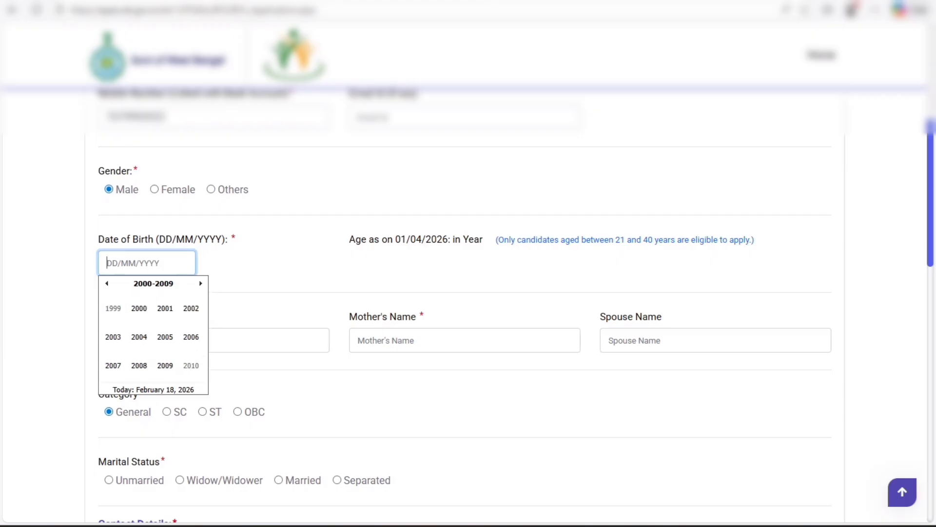
pyautogui.click(143, 336)
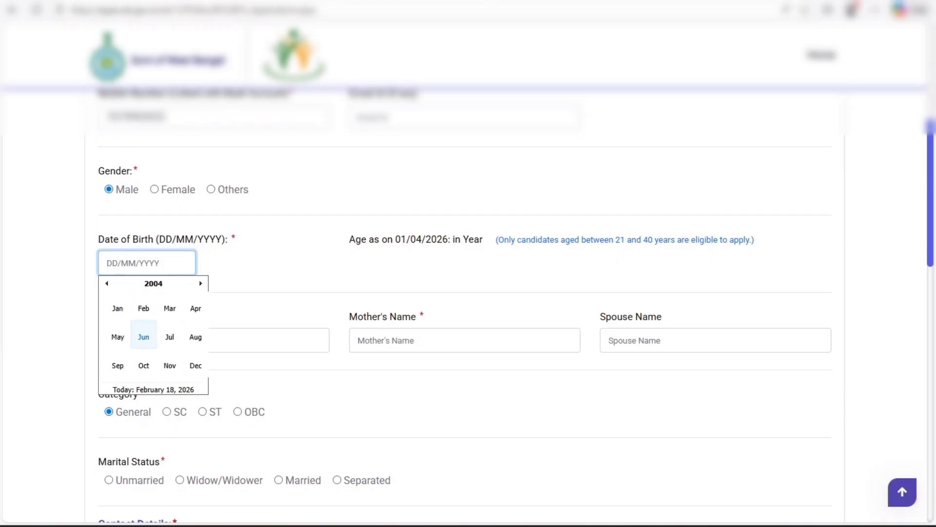
pyautogui.click(144, 308)
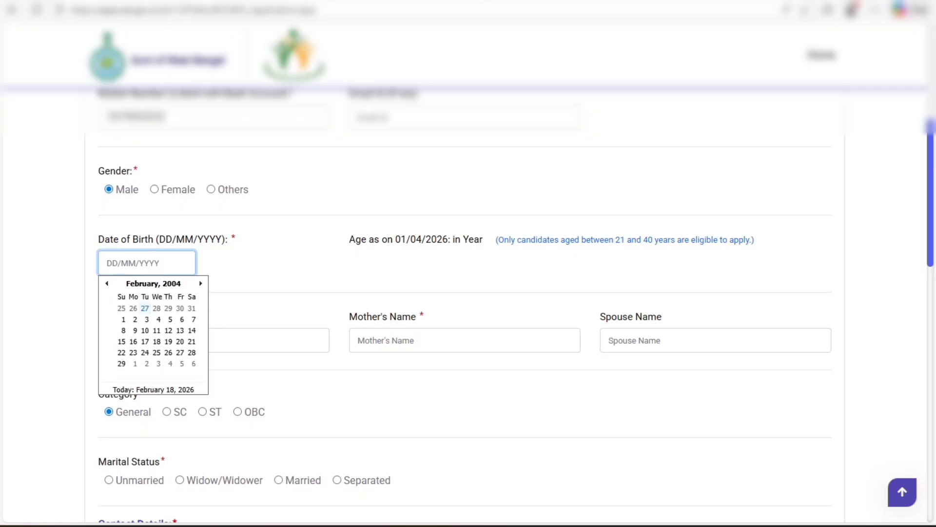
pyautogui.click(133, 319)
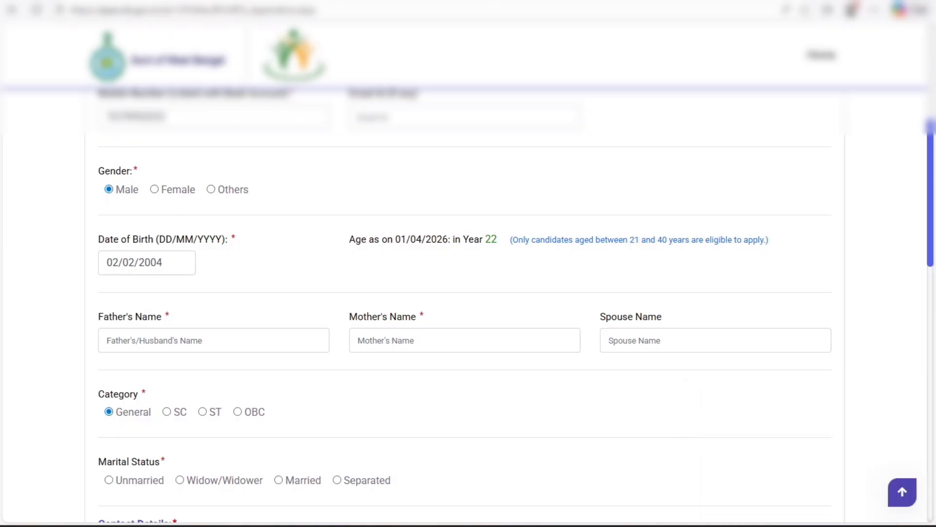
# Step: Fill in the father's and mother's names
pyautogui.click(214, 340)
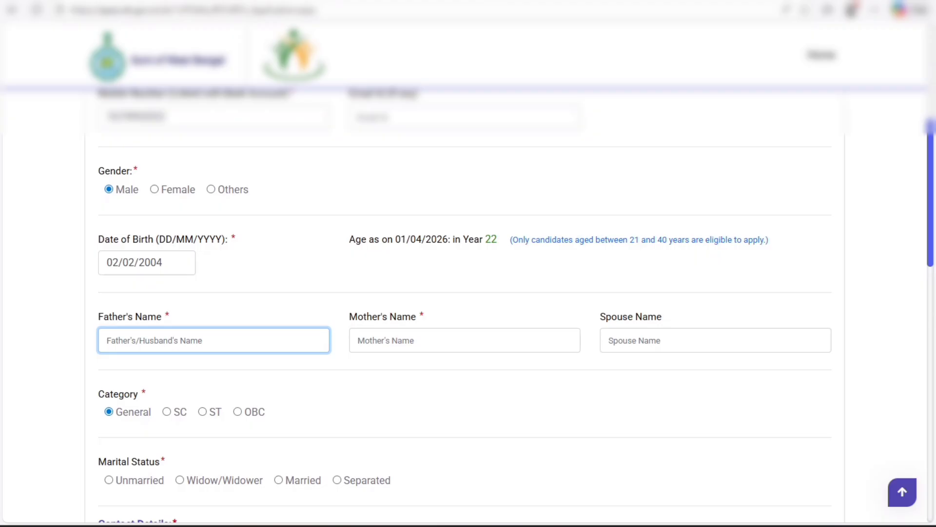
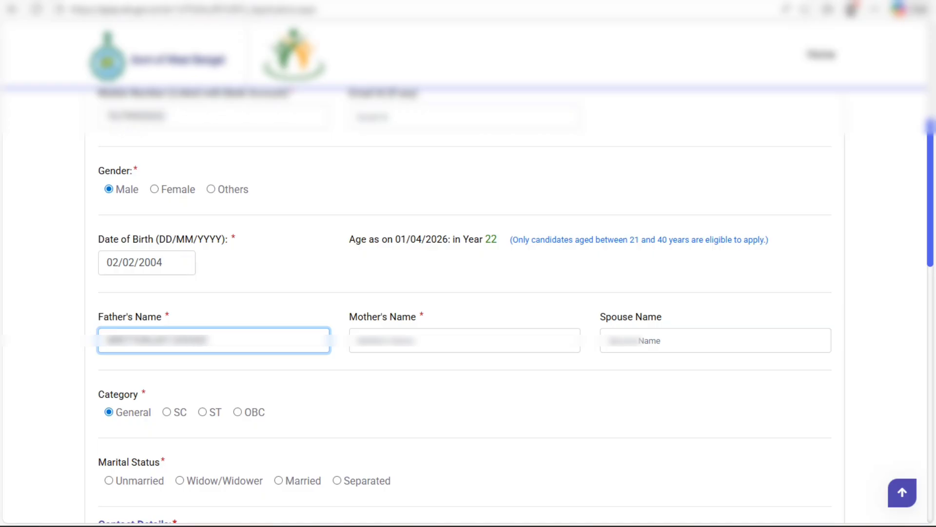
pyautogui.press('Tab')
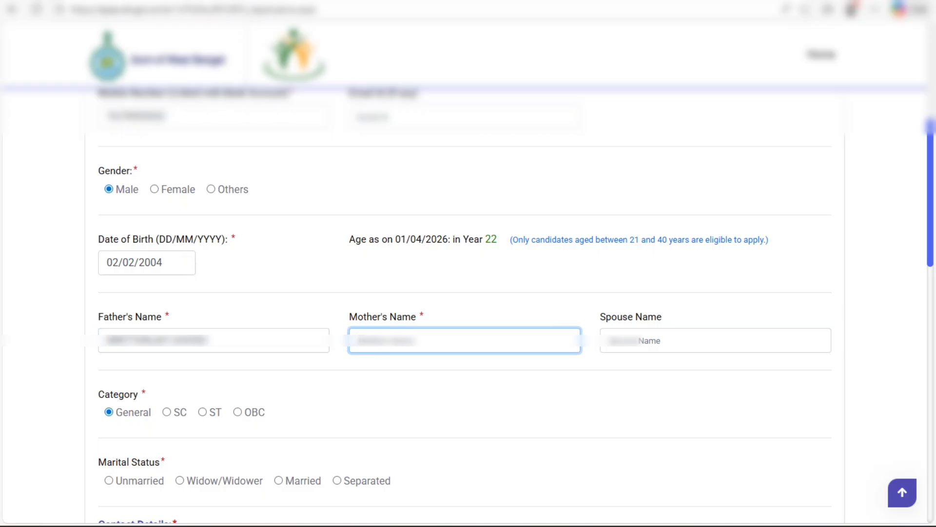
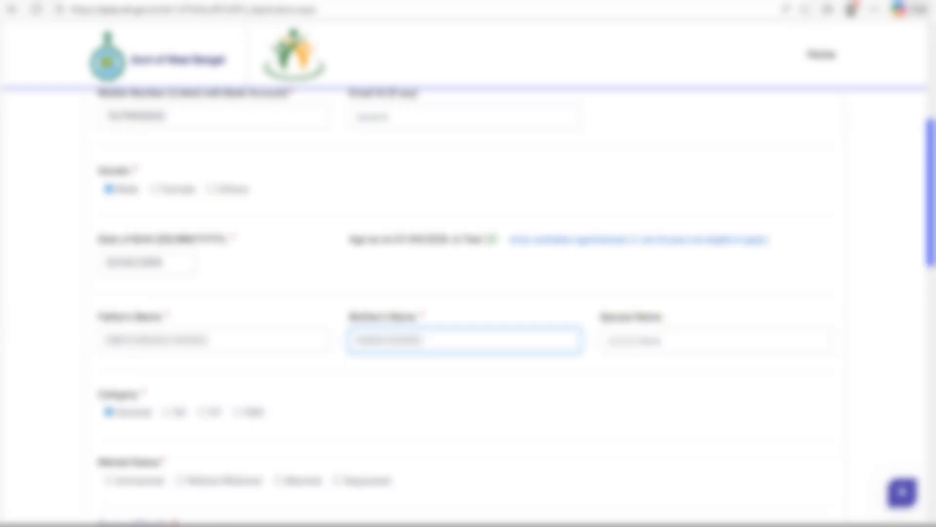
pyautogui.scroll(-1, 468, 306)
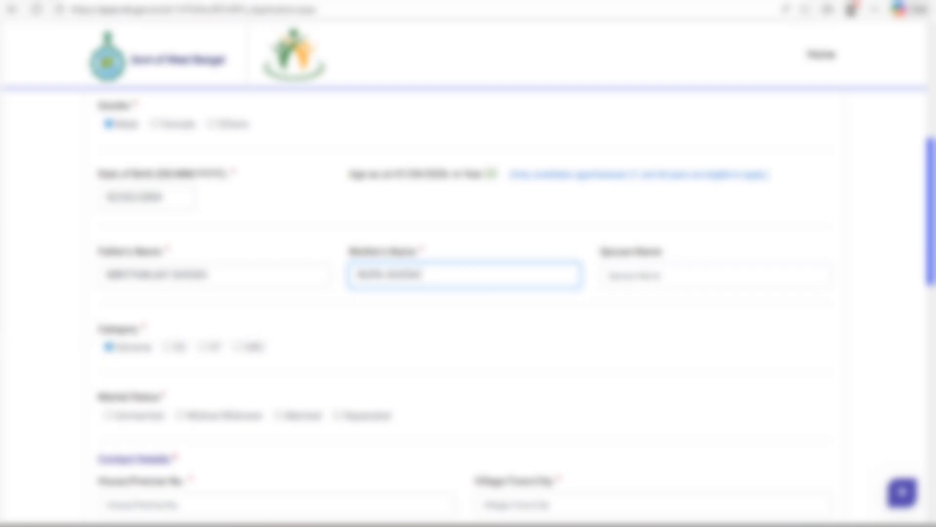
pyautogui.moveTo(105, 329); pyautogui.dragTo(147, 329)
pyautogui.click(181, 305)
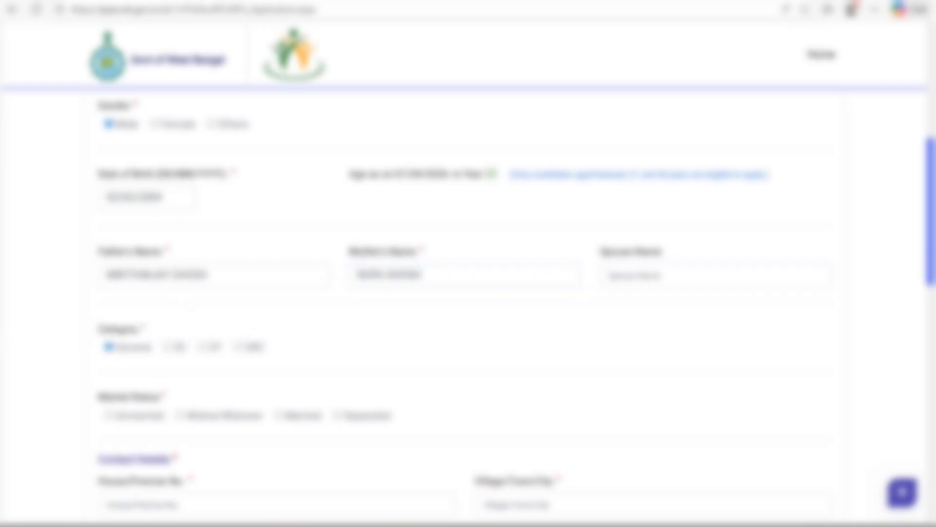
# Step: Set Marital Status to Unmarried
pyautogui.scroll(-1, 468, 305)
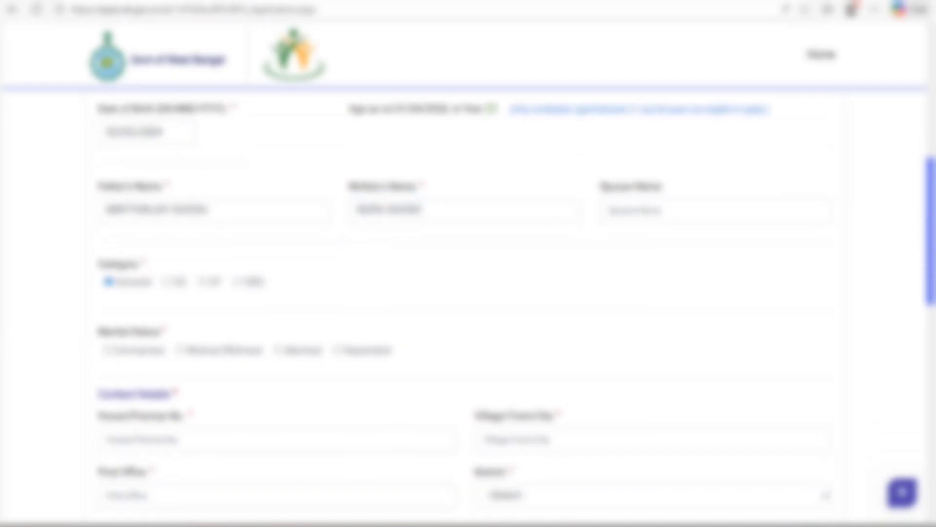
pyautogui.click(110, 350)
pyautogui.scroll(-1, 147, 358)
pyautogui.click(161, 375)
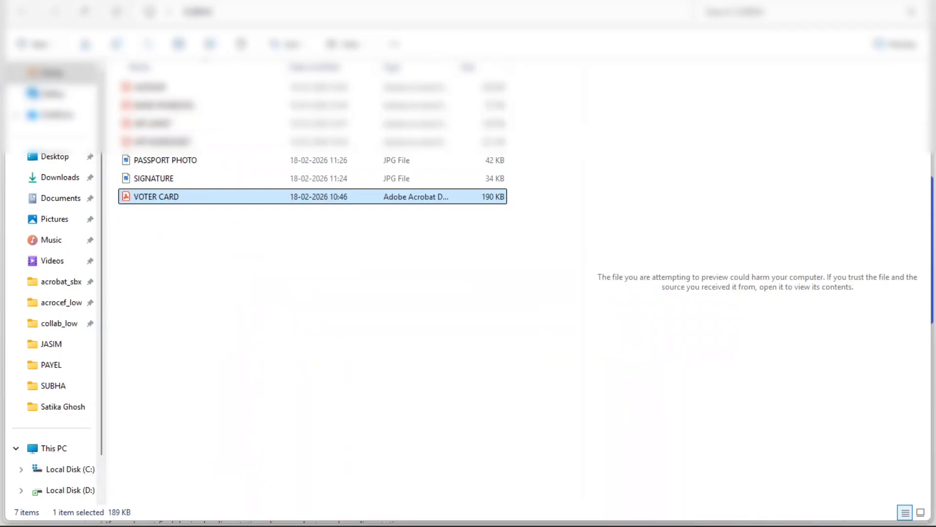
# Step: Enter the house number, village/town and post office of the applicant's address
pyautogui.click(367, 526)
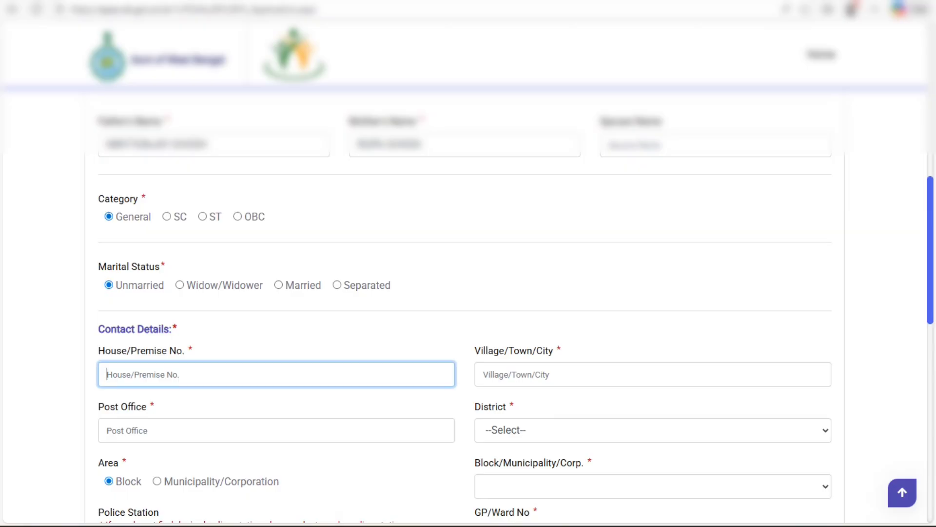
pyautogui.click(366, 525)
pyautogui.click(537, 375)
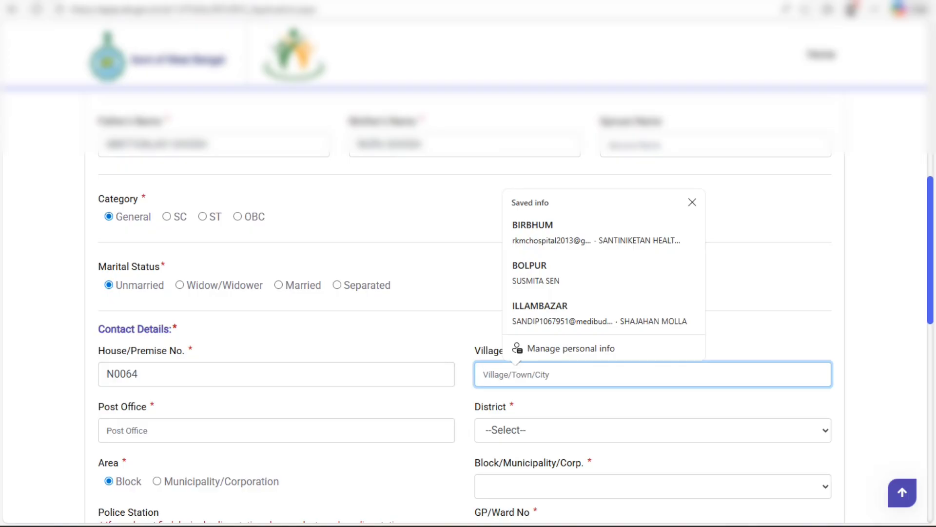
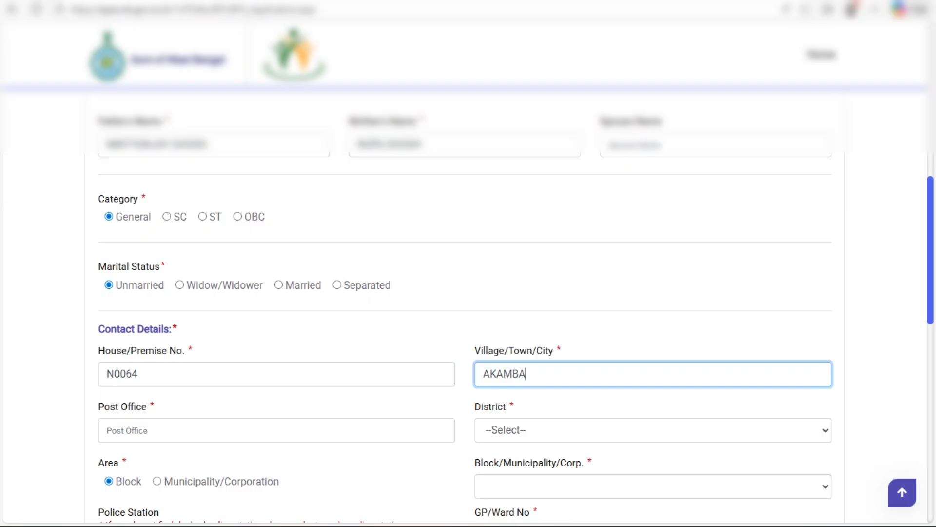
pyautogui.click(146, 430)
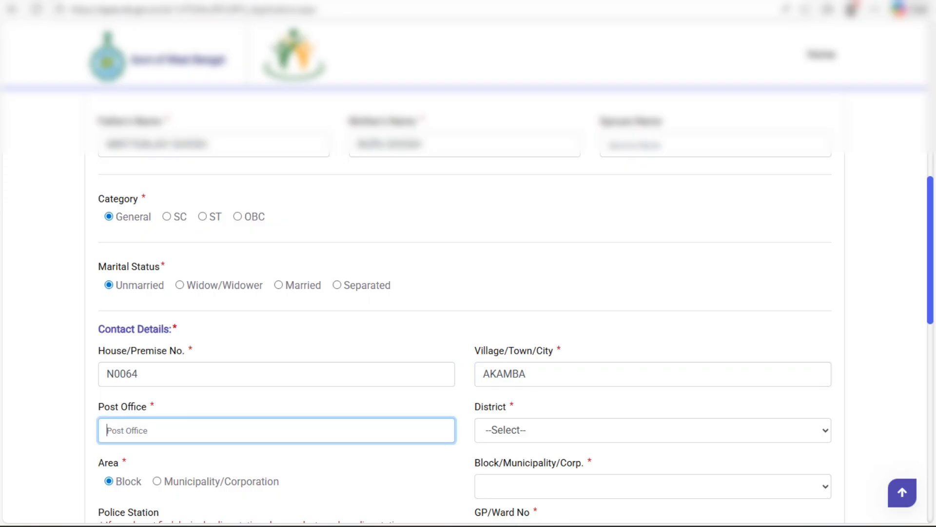
# Step: Select district BIRBHUM, block ILAMBAZAR, police station Illamabazar and GP/ward JOYDEV-KENDULI
pyautogui.click(653, 430)
pyautogui.write('bi')
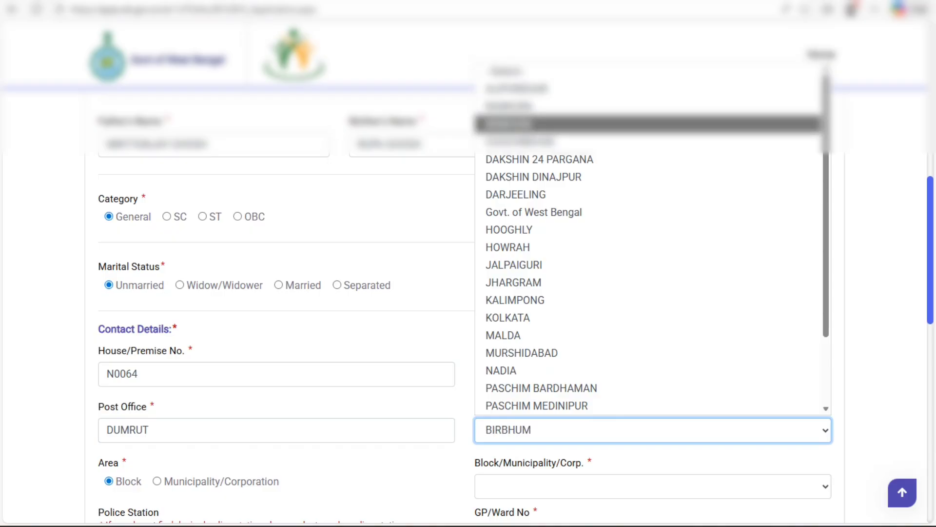
pyautogui.press('Return')
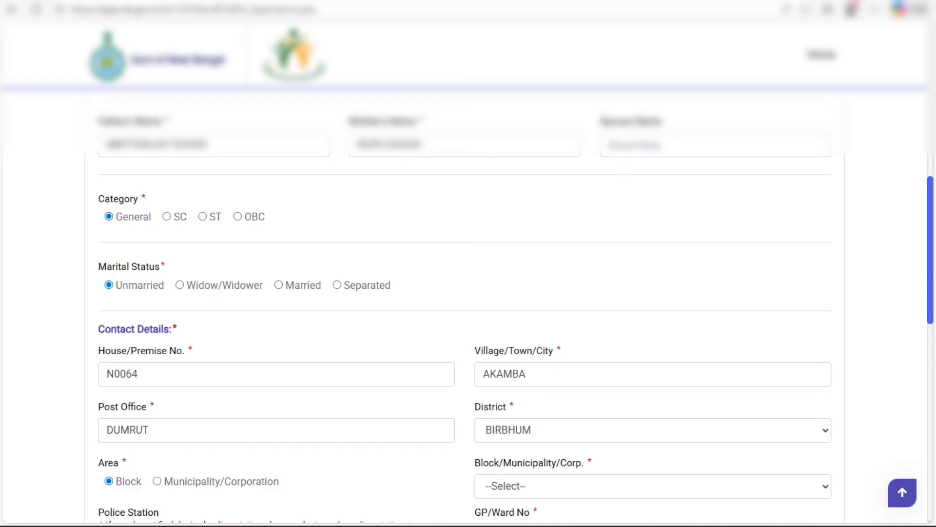
pyautogui.scroll(-1, 515, 303)
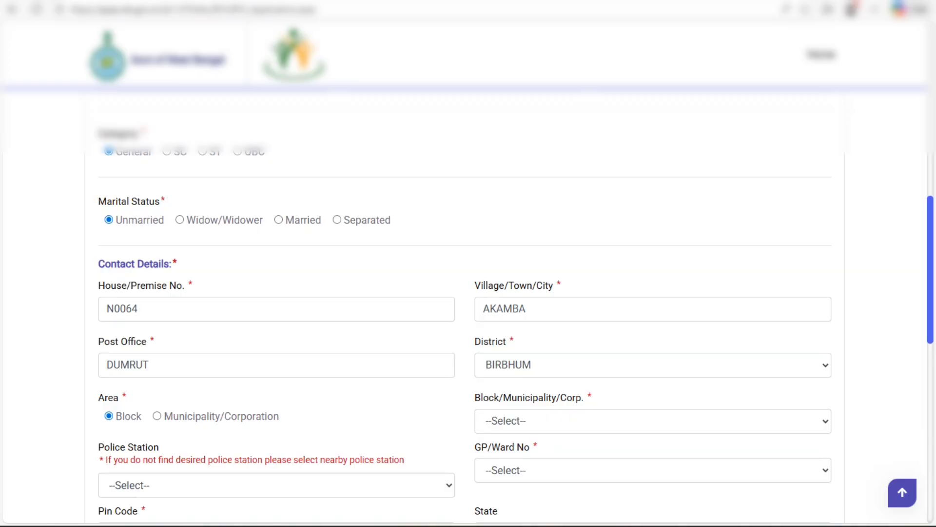
pyautogui.click(653, 420)
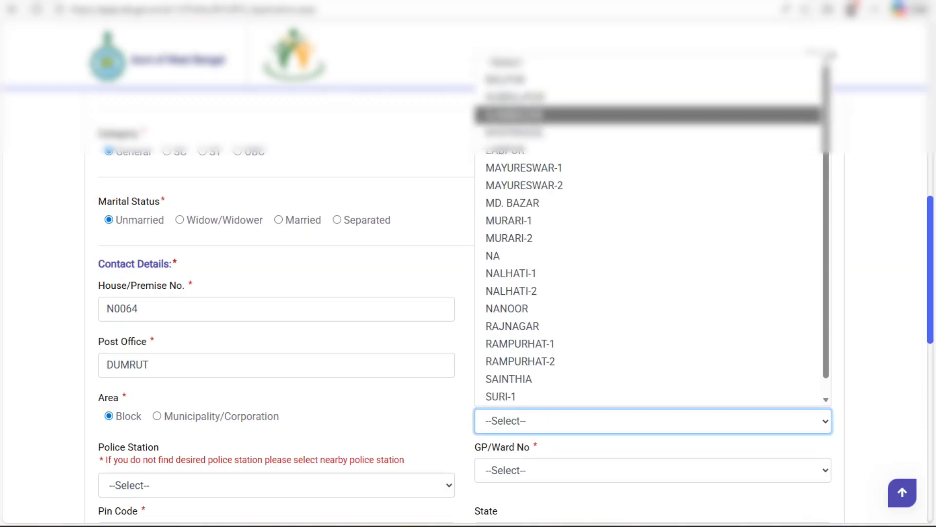
pyautogui.click(512, 115)
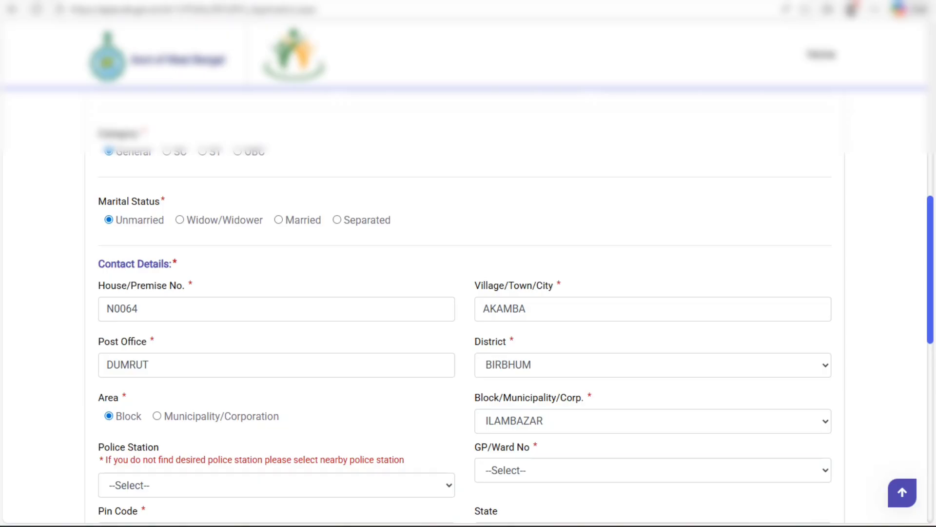
pyautogui.scroll(-1, 468, 292)
pyautogui.click(276, 420)
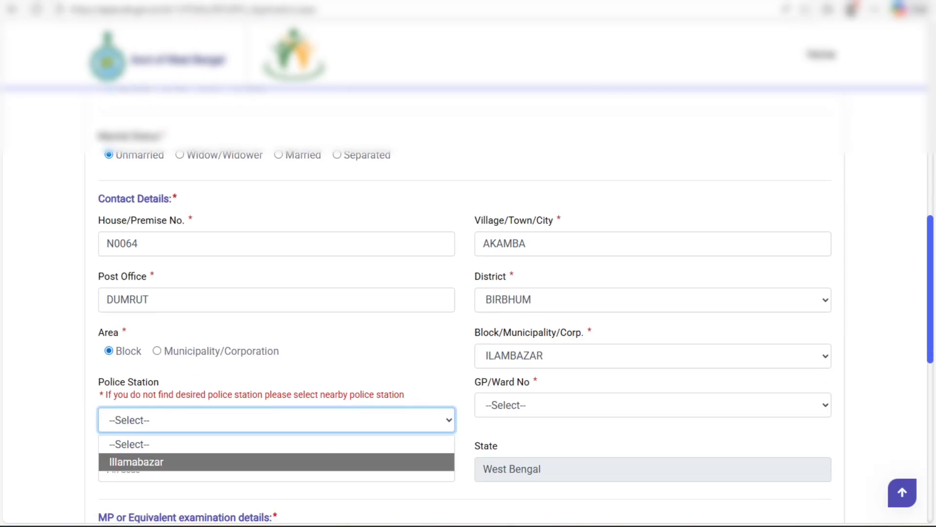
pyautogui.press('Return')
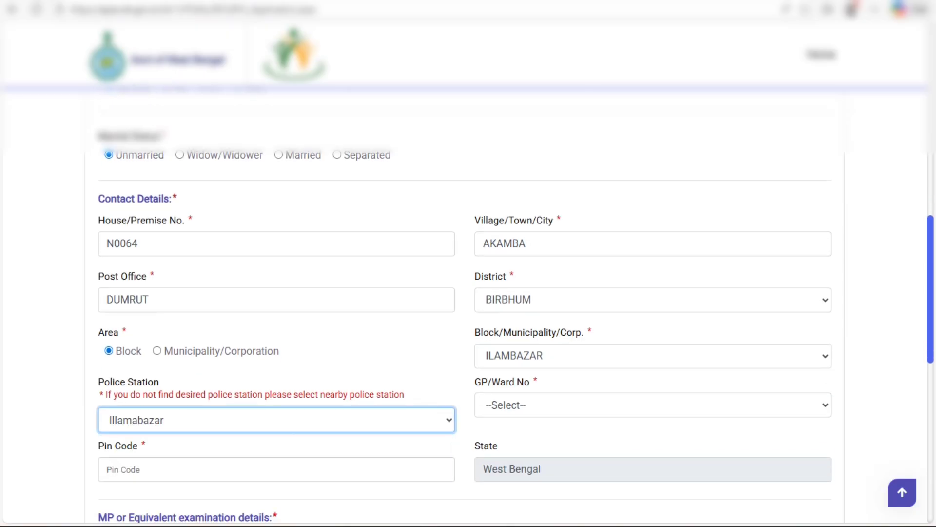
pyautogui.click(653, 405)
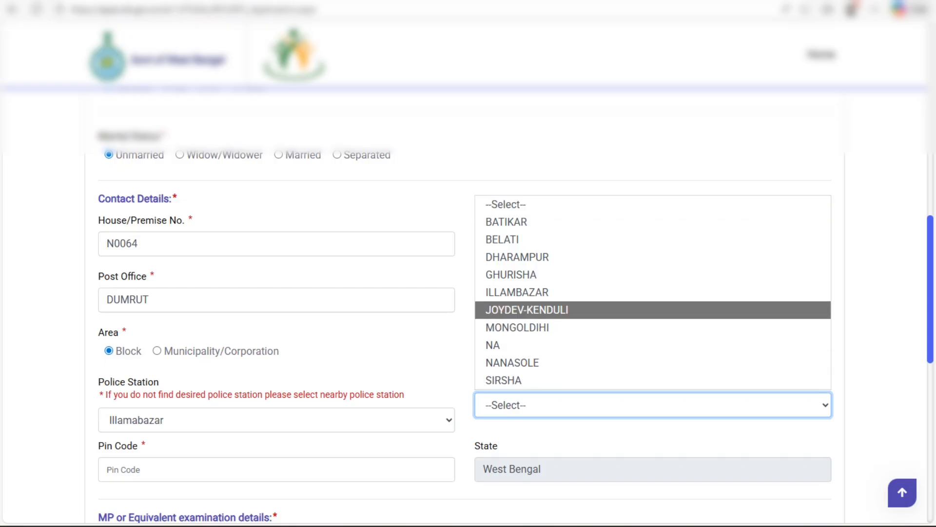
pyautogui.press('Return')
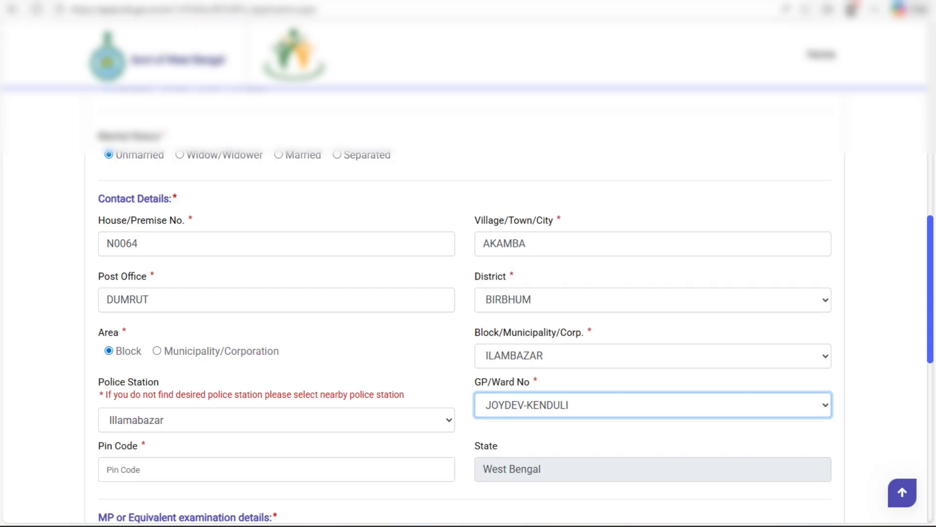
# Step: Enter the address pin code
pyautogui.scroll(-1, 468, 292)
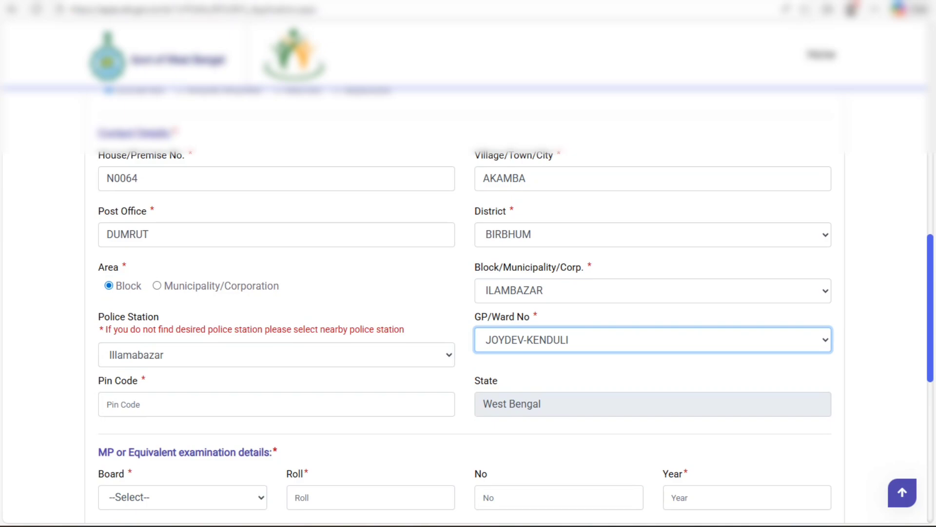
pyautogui.click(195, 404)
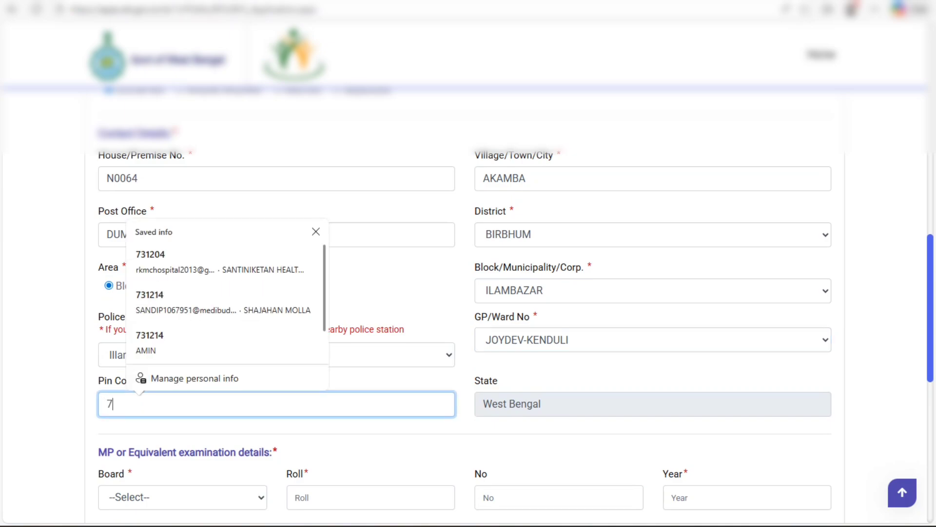
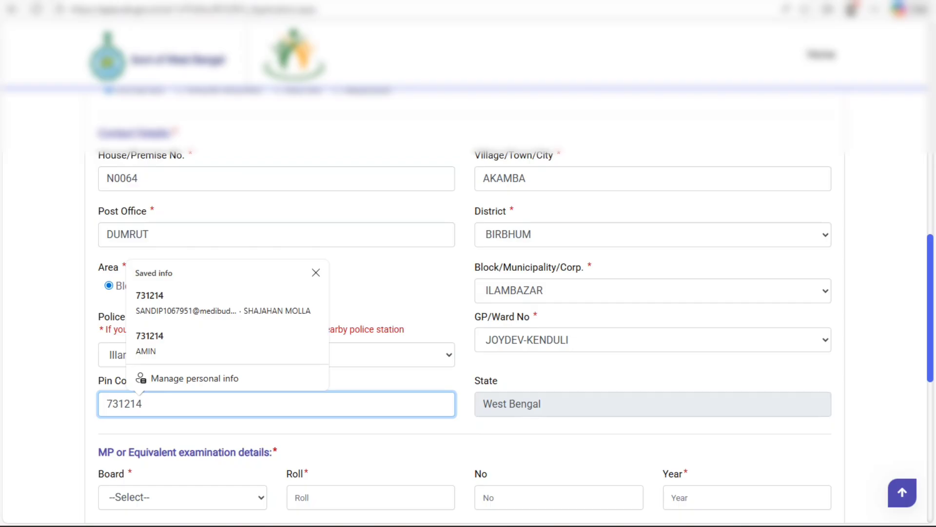
pyautogui.click(370, 450)
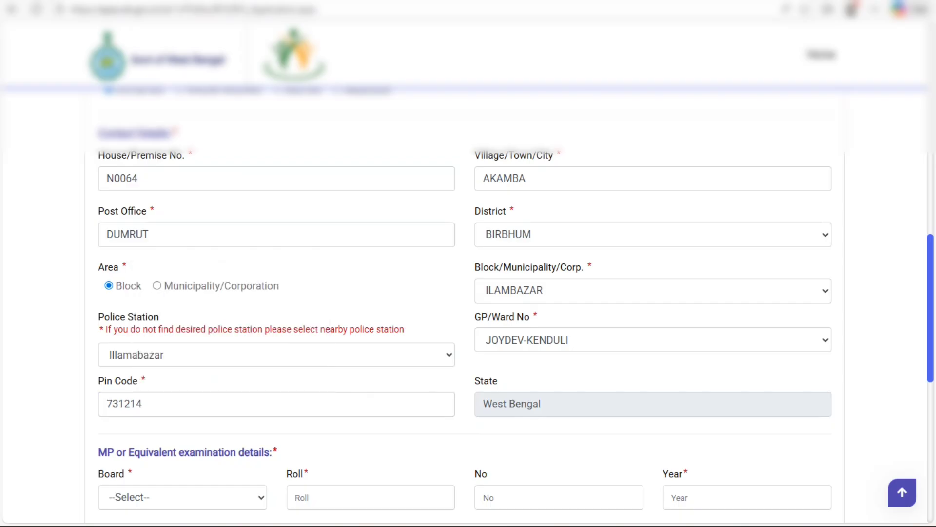
pyautogui.scroll(-3, 466, 298)
# Step: Fill the MP examination details: board WBBSE, roll, number and year 2019
pyautogui.click(182, 367)
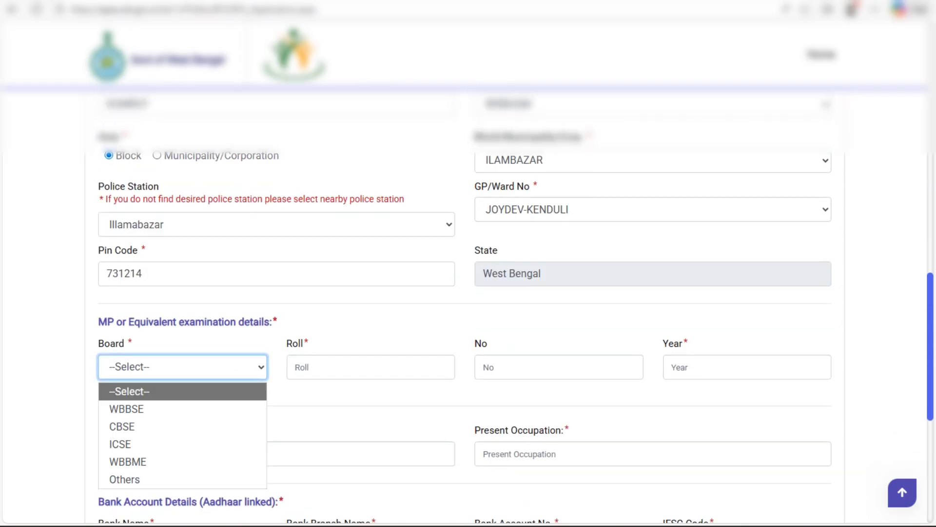
pyautogui.click(183, 409)
pyautogui.click(371, 367)
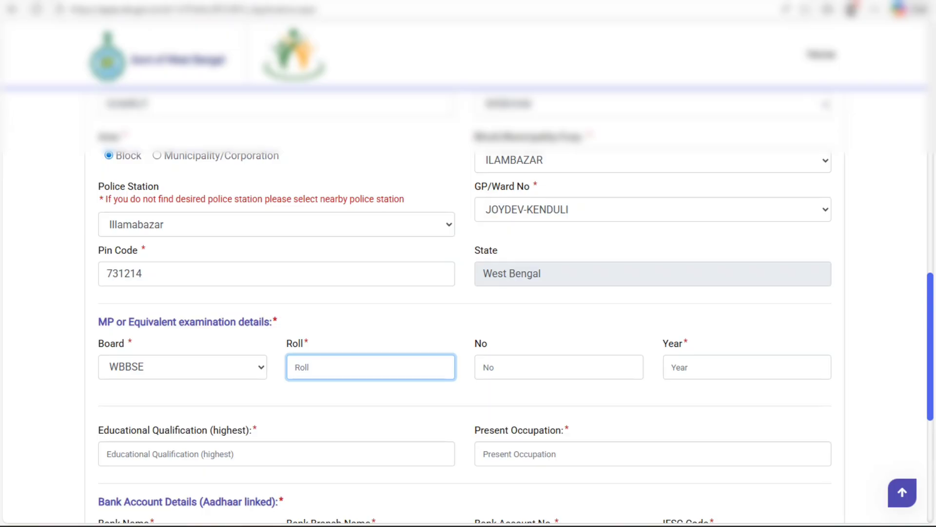
pyautogui.click(371, 367)
pyautogui.click(371, 366)
pyautogui.click(559, 367)
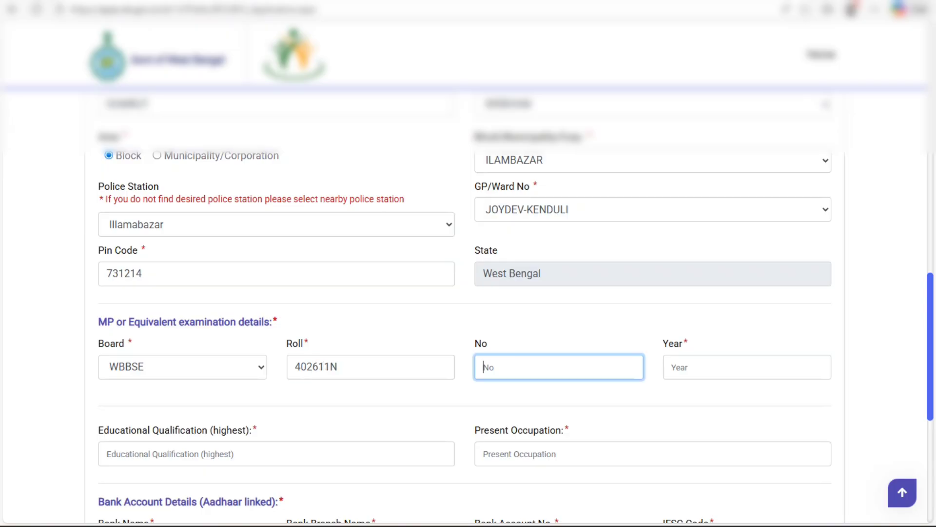
pyautogui.click(673, 367)
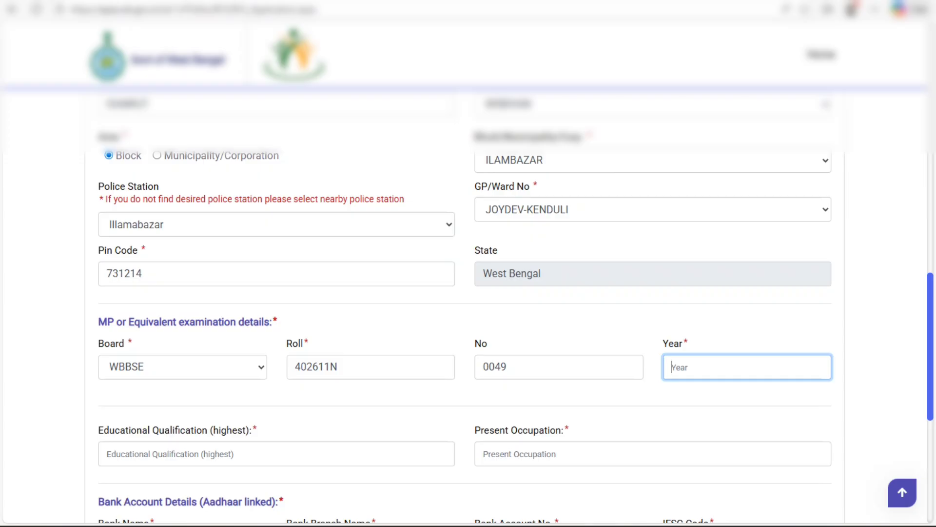
pyautogui.write('2019')
pyautogui.click(683, 395)
pyautogui.scroll(-1, 683, 394)
pyautogui.click(276, 389)
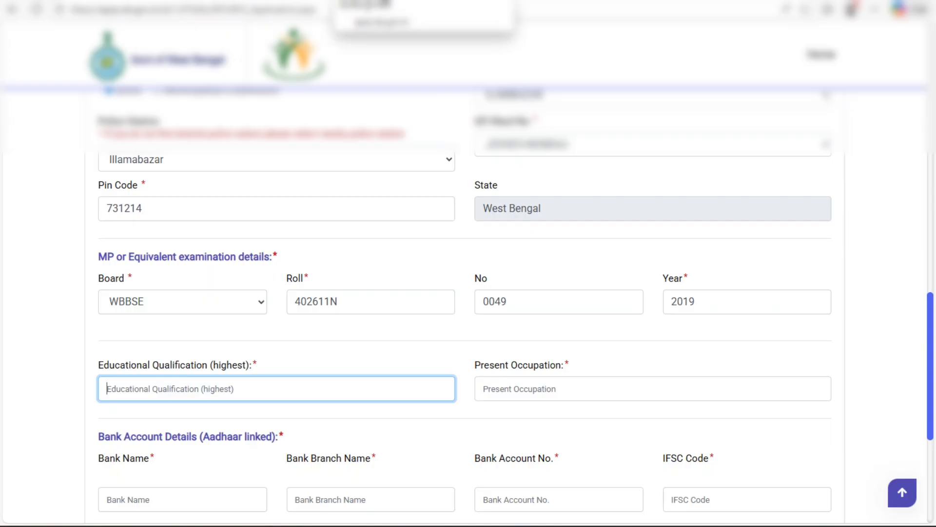
# Step: Enter highest qualification WBBHSE and present occupation SELF EMPLOYEE
pyautogui.click(380, 1)
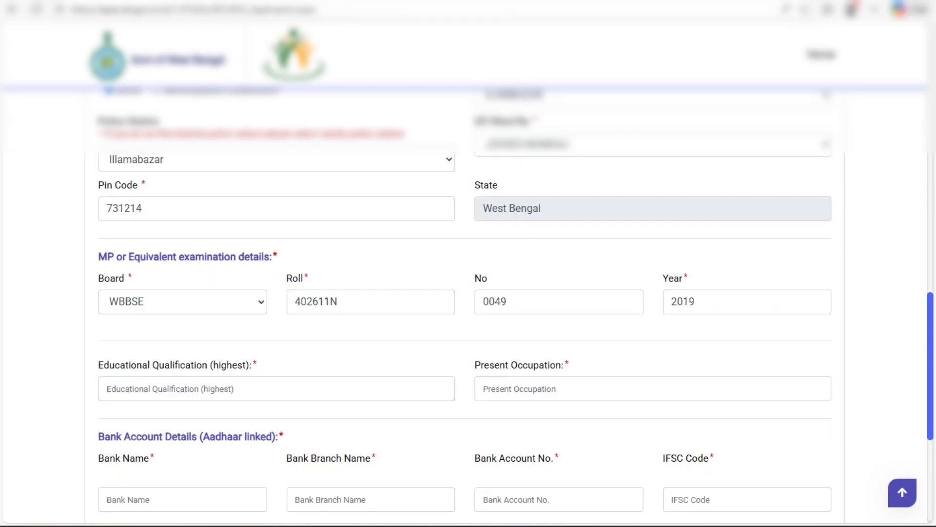
pyautogui.click(276, 388)
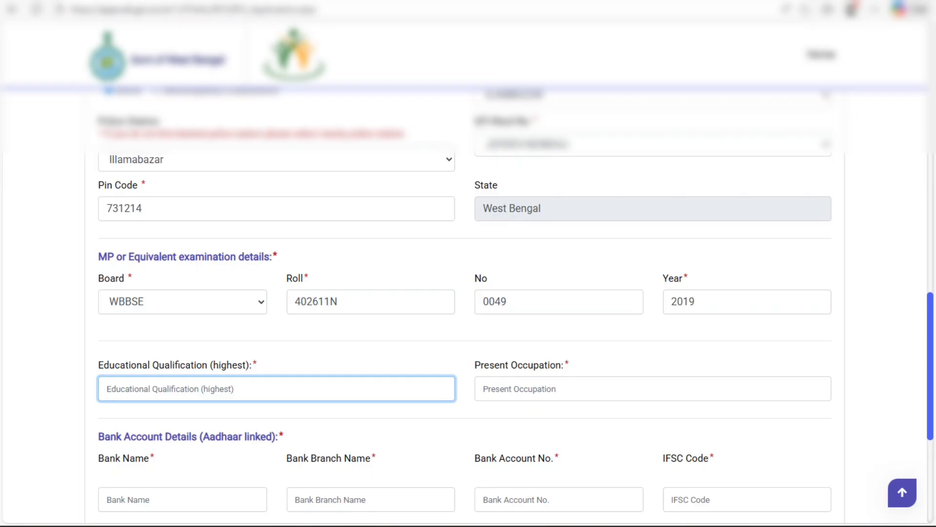
pyautogui.write('W')
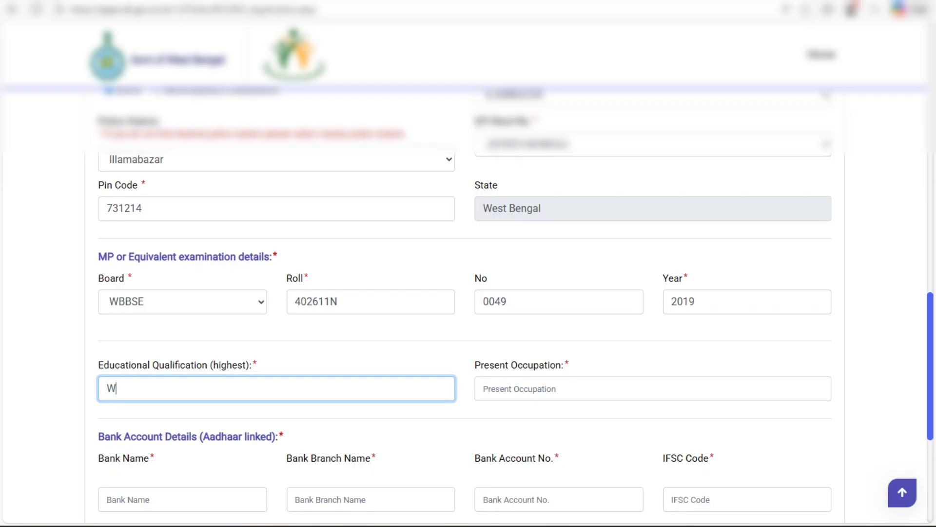
pyautogui.write('BBHSE')
pyautogui.click(653, 388)
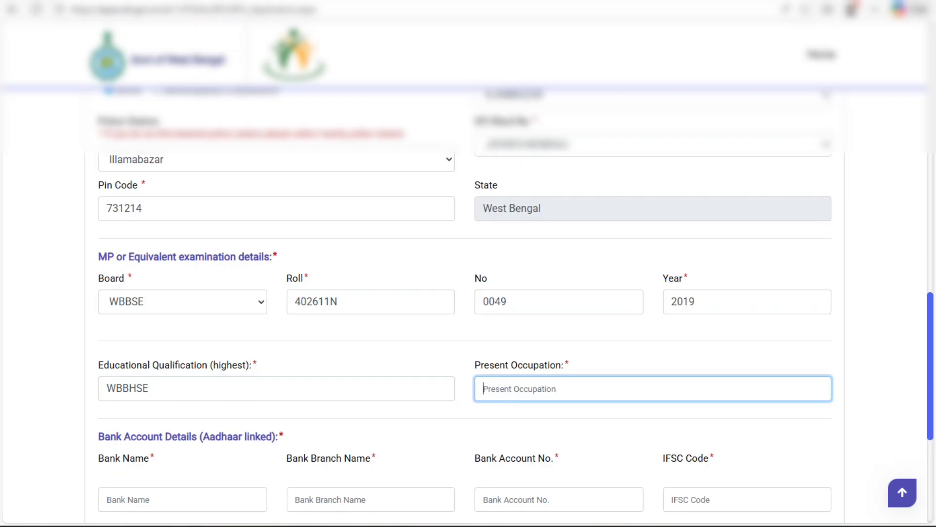
pyautogui.write('SELF EMPL')
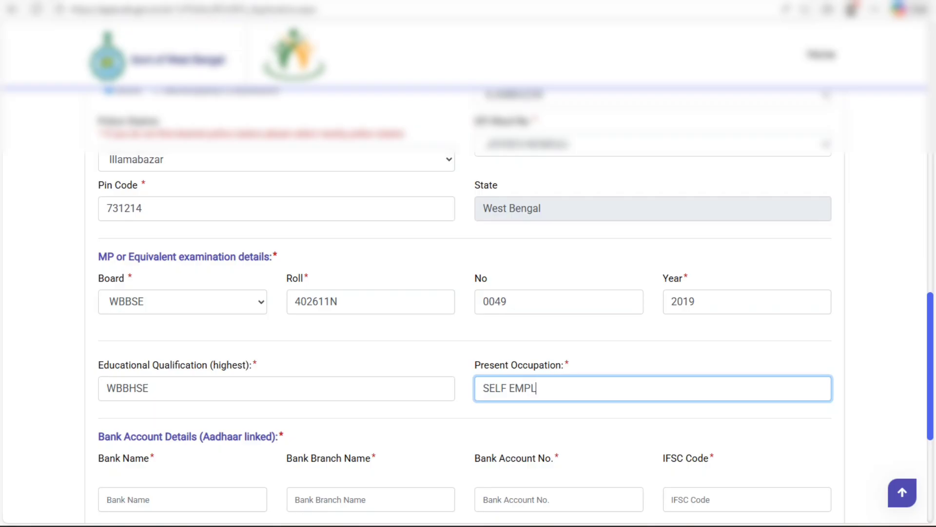
pyautogui.write('OYEE')
pyautogui.click(634, 389)
# Step: Enter bank name UCO BANK and branch name JANUBAZAR
pyautogui.scroll(-1, 468, 292)
pyautogui.click(182, 434)
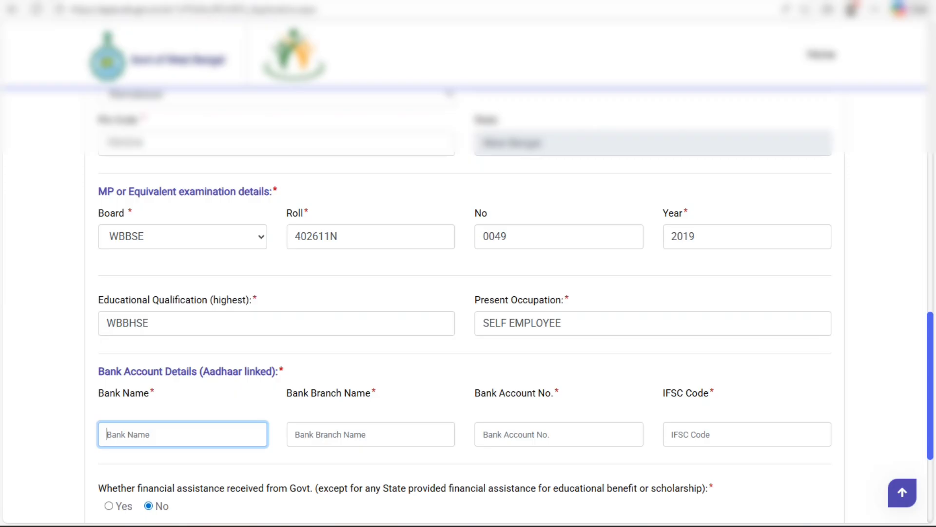
pyautogui.write('SCO')
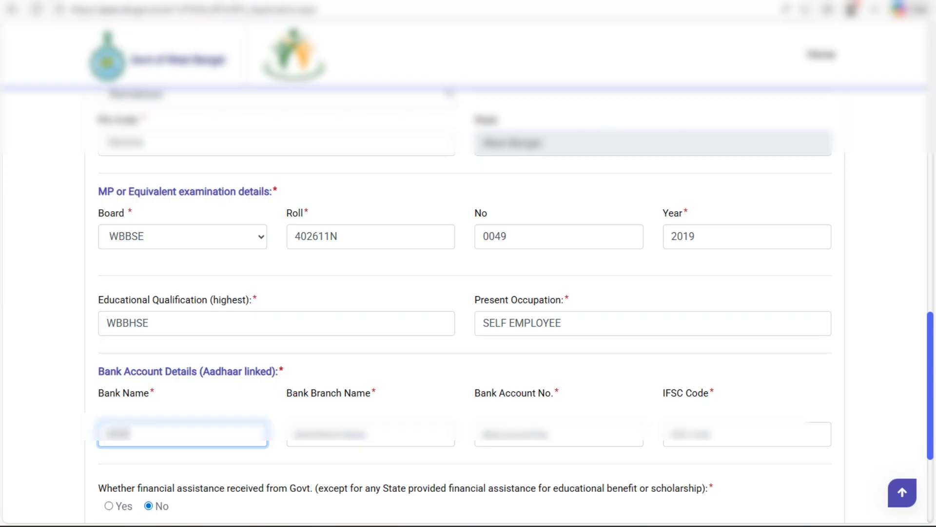
pyautogui.write(' BANK')
pyautogui.click(371, 434)
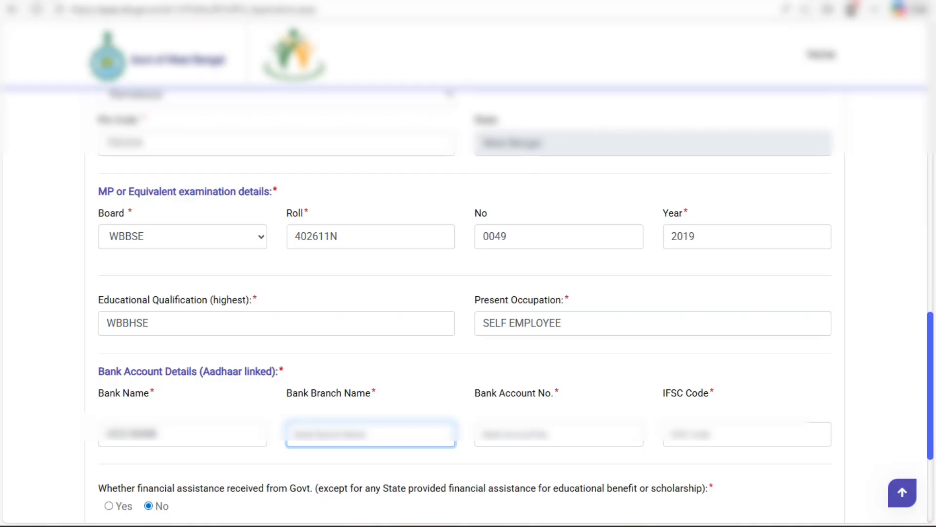
pyautogui.write('JANG')
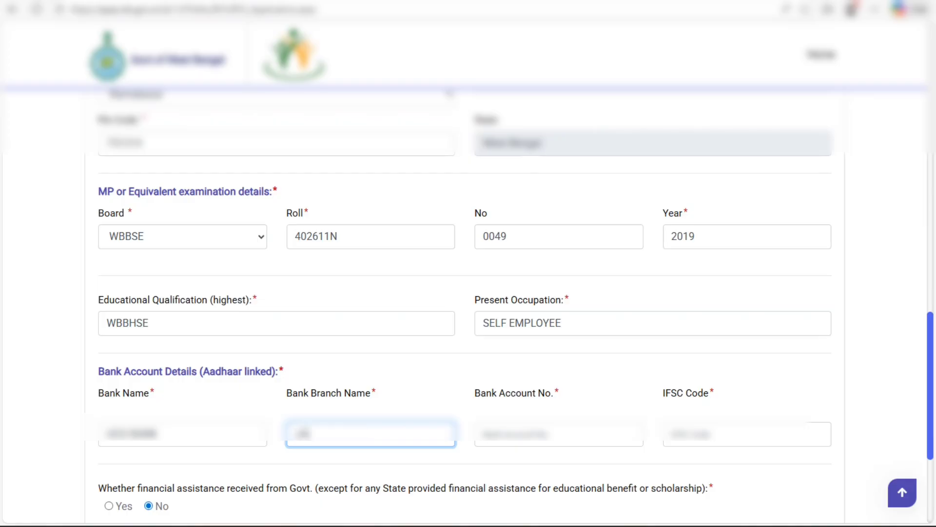
pyautogui.write('IPARA')
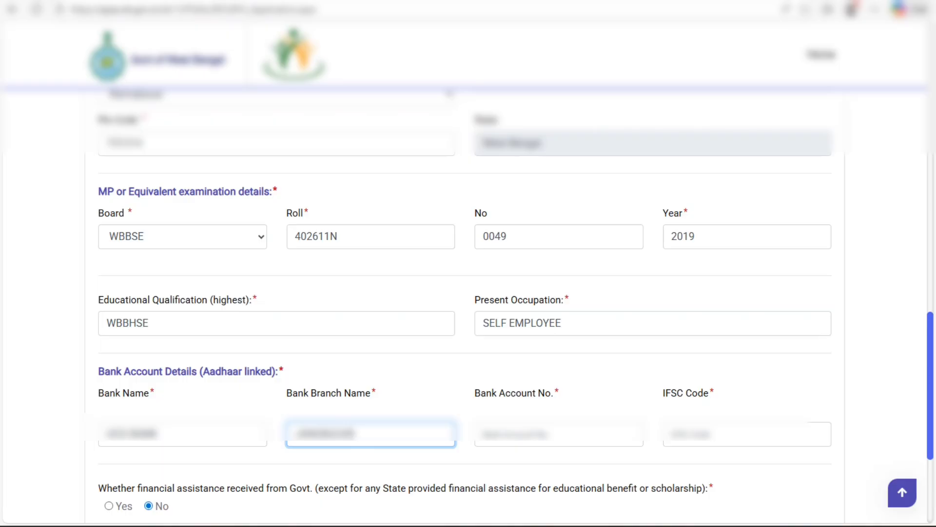
# Step: Enter the bank account number and the UCBA IFSC code
pyautogui.press('Tab')
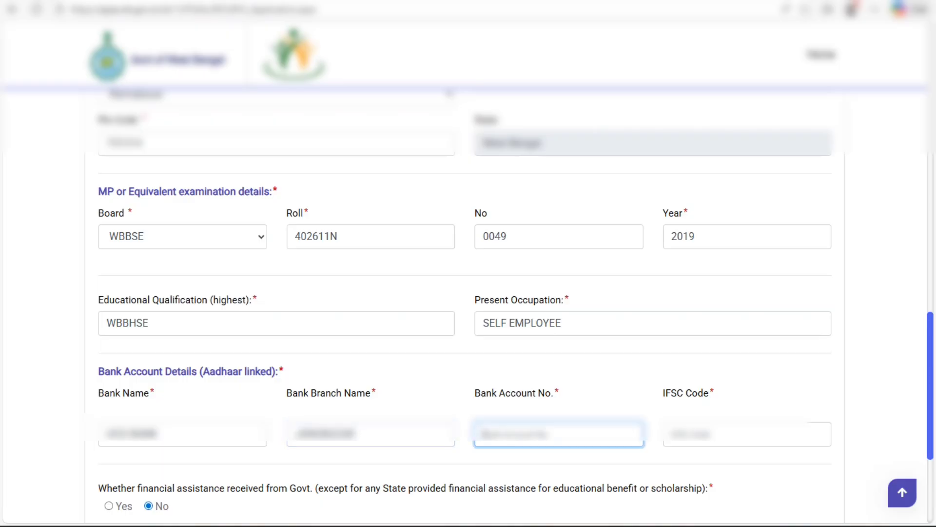
pyautogui.write('1853')
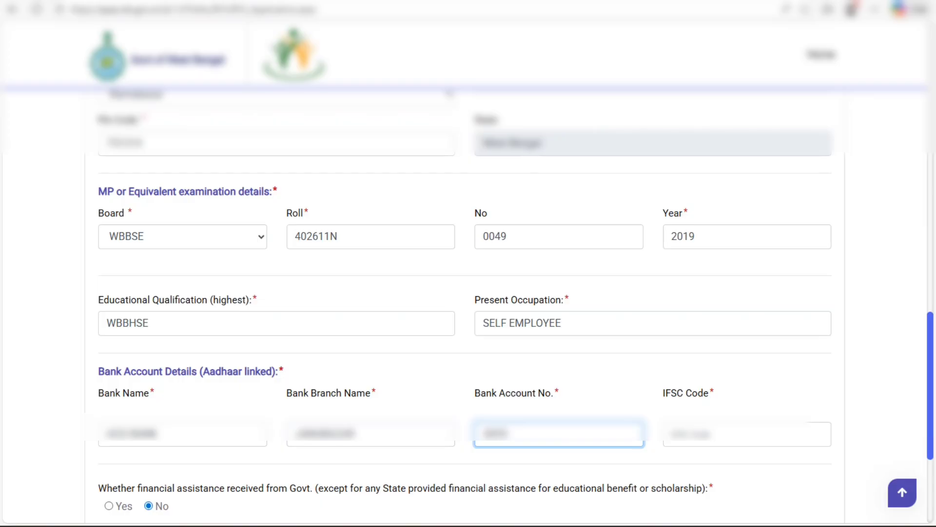
pyautogui.write('********')
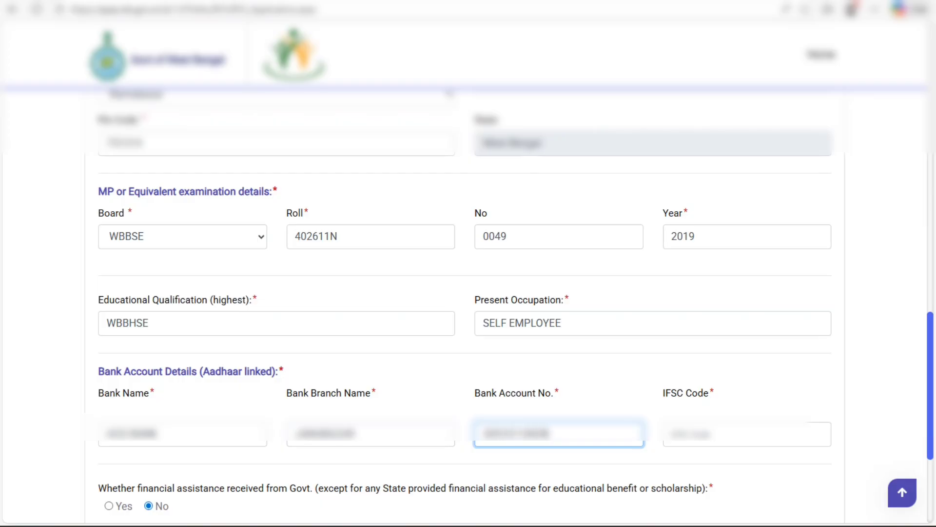
pyautogui.write('****')
pyautogui.press('Tab')
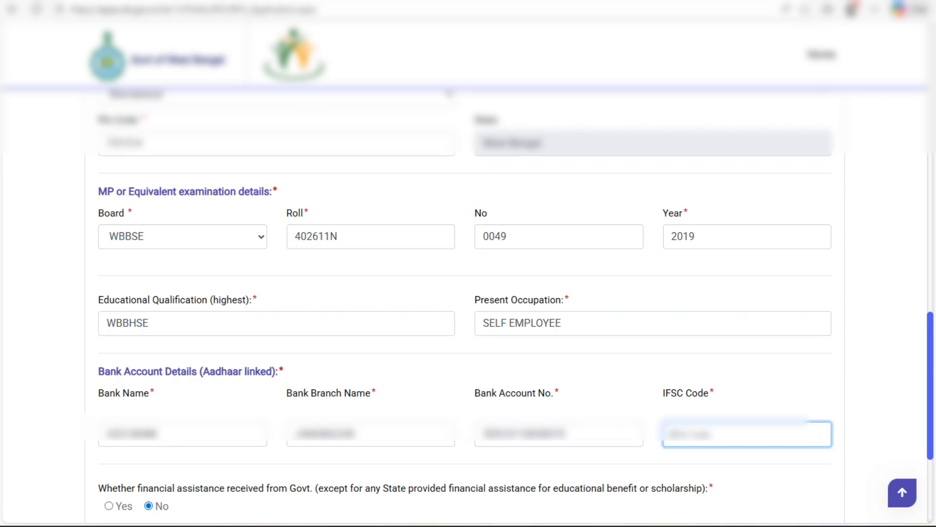
pyautogui.write('UCBA')
pyautogui.write('0000000')
pyautogui.press('BackSpace')
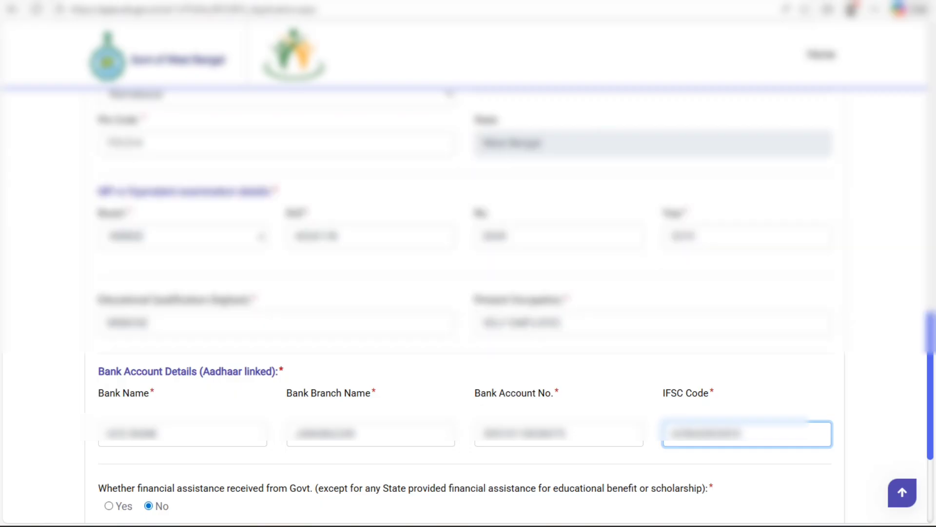
pyautogui.scroll(-3, 469, 293)
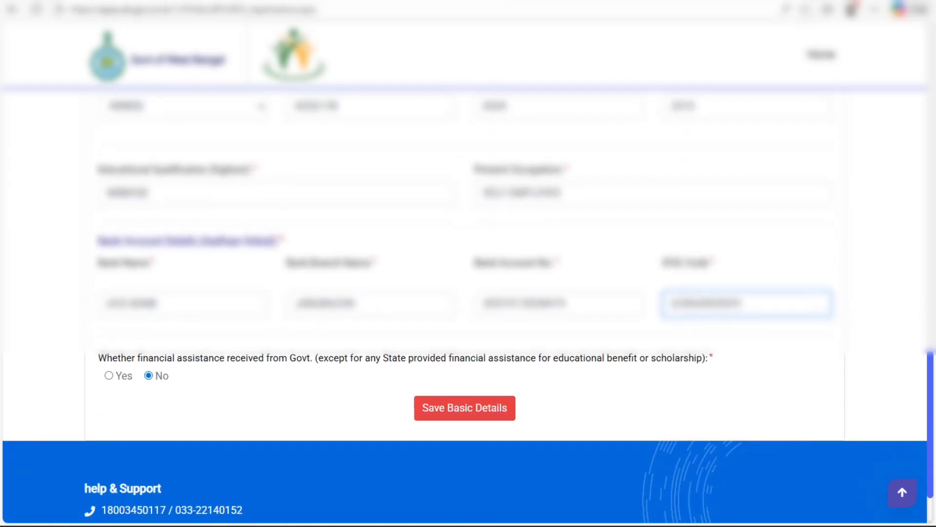
pyautogui.click(384, 2)
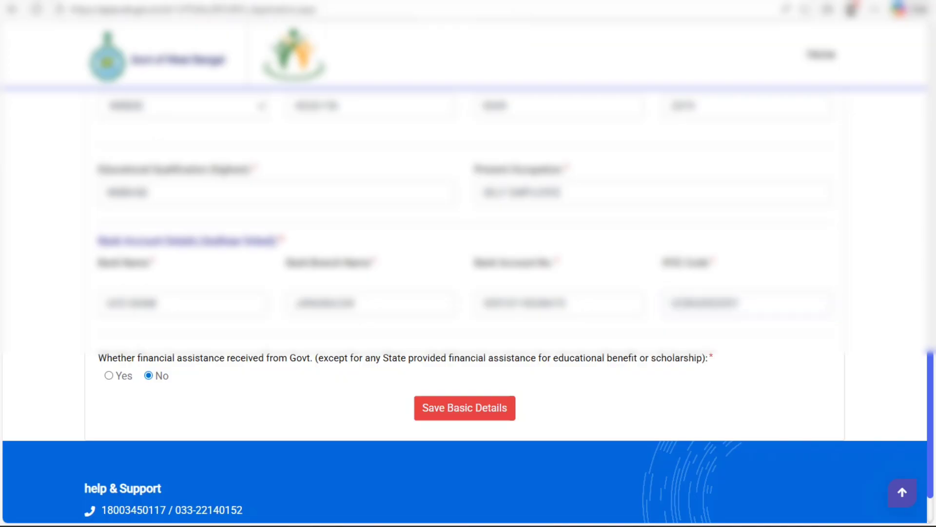
pyautogui.scroll(1, 468, 302)
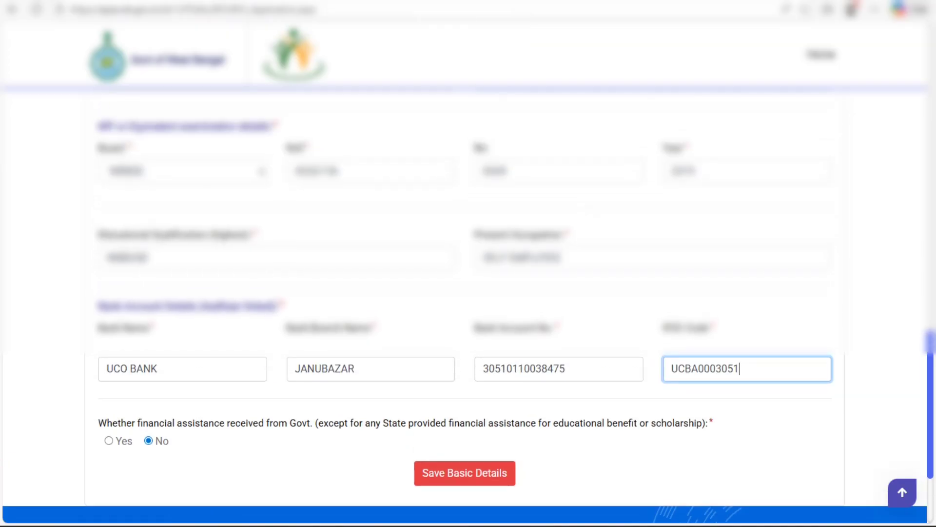
# Step: Save the basic details and choose the Madhyamik Admit Card document type
pyautogui.click(465, 473)
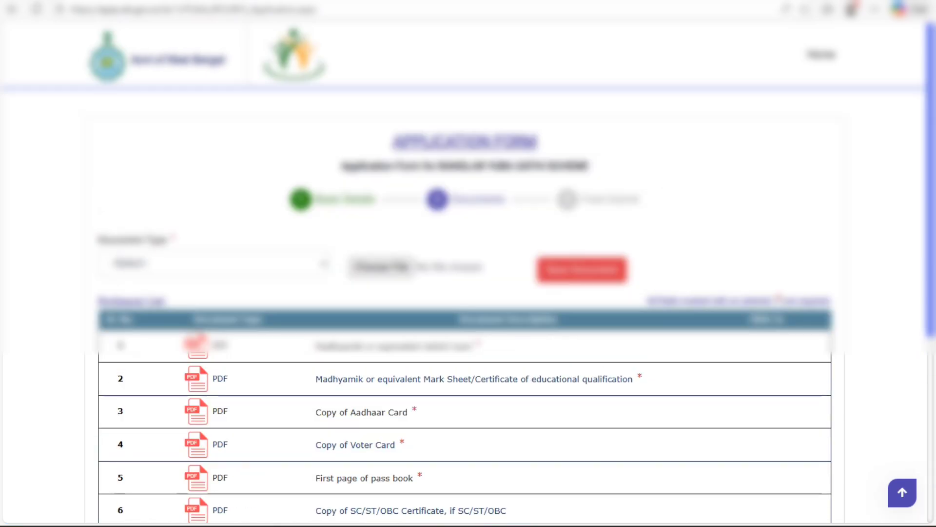
pyautogui.click(214, 263)
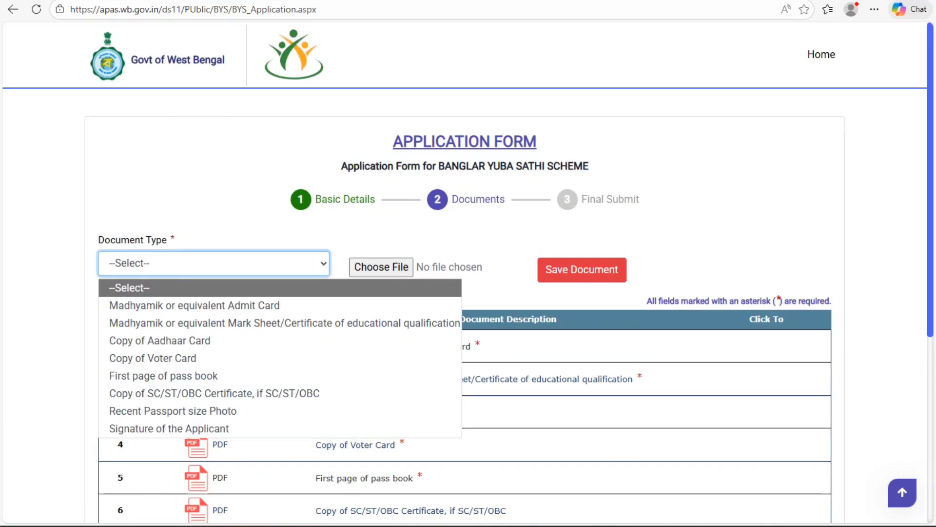
pyautogui.click(194, 305)
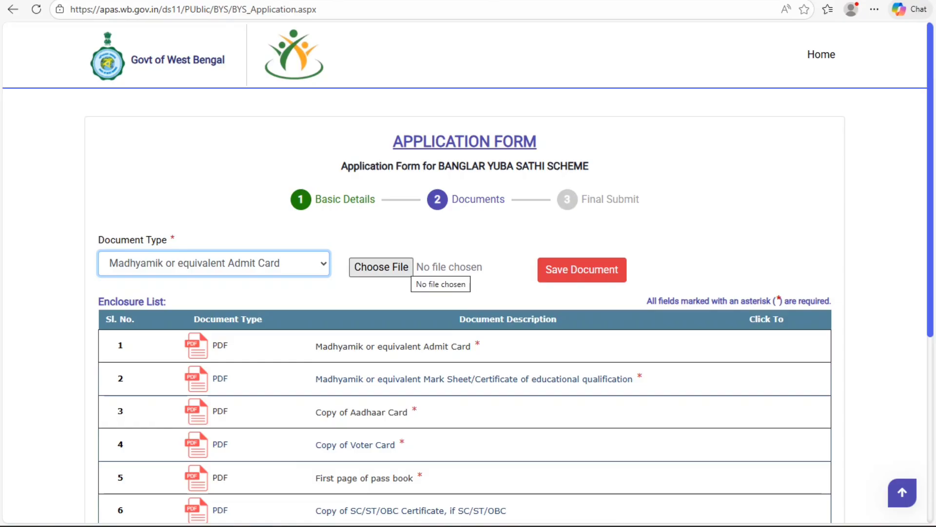
# Step: Attach MP ADMIT from Desktop > SUBHA and save the uploaded document
pyautogui.click(407, 267)
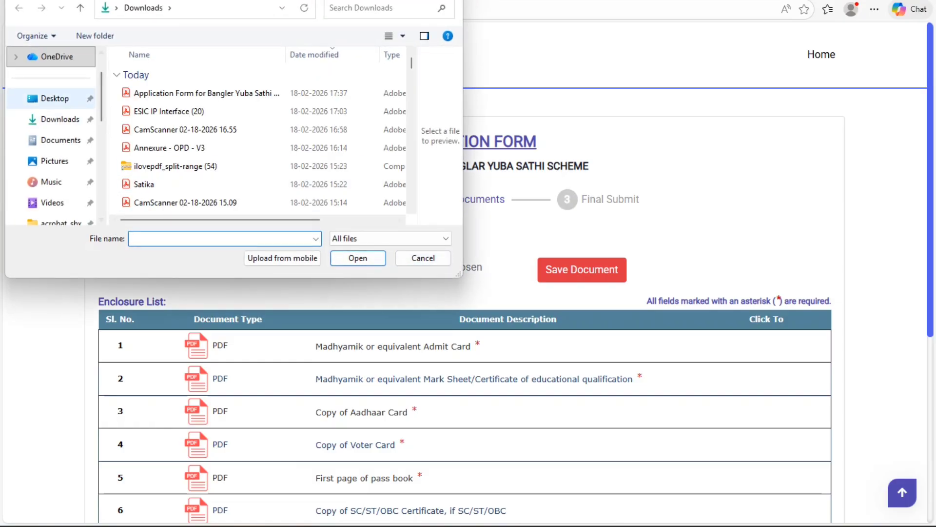
pyautogui.click(54, 98)
pyautogui.click(146, 148)
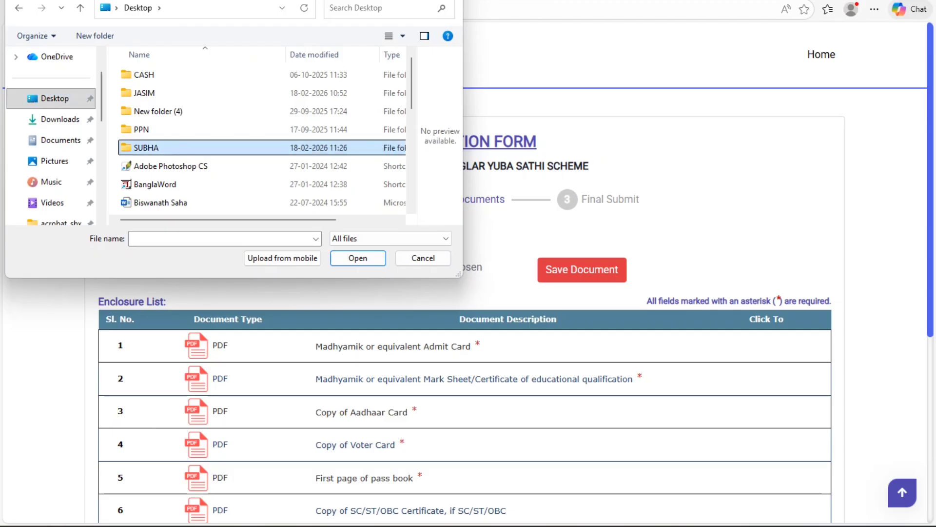
pyautogui.doubleClick(146, 148)
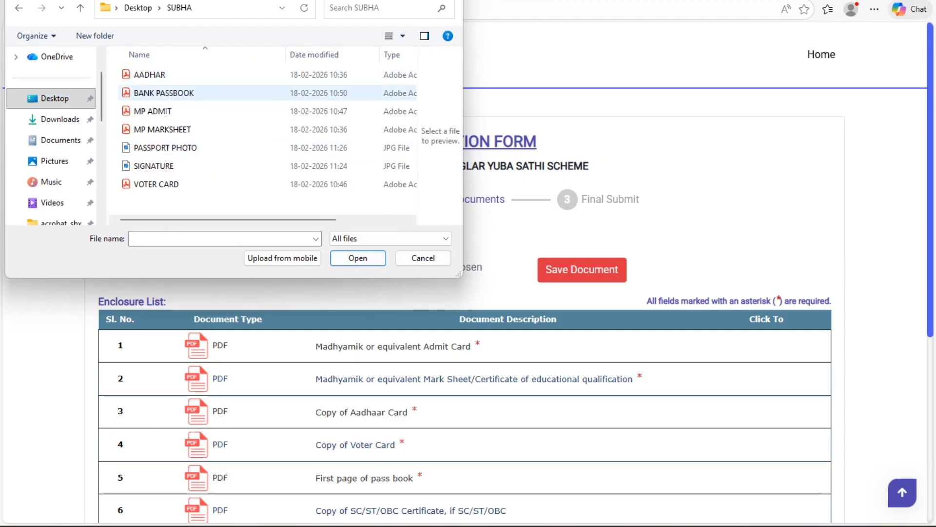
pyautogui.click(172, 112)
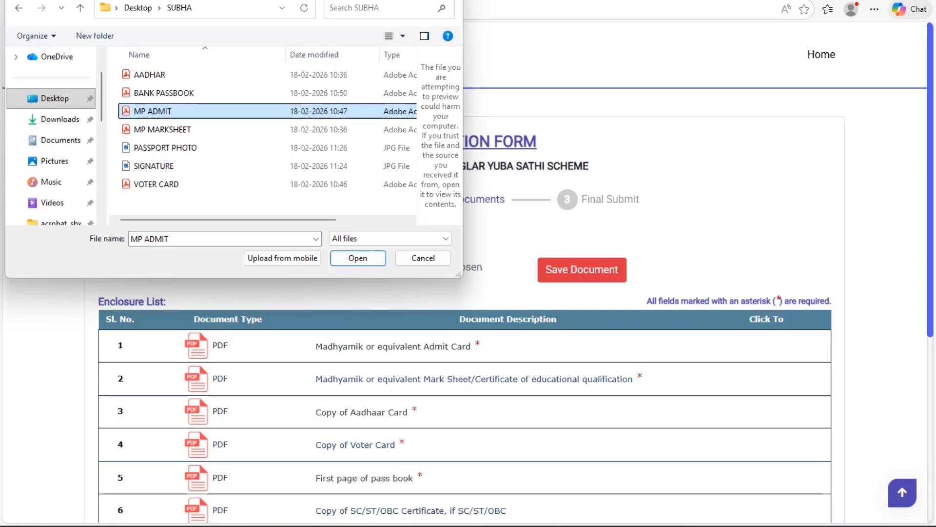
pyautogui.press('Return')
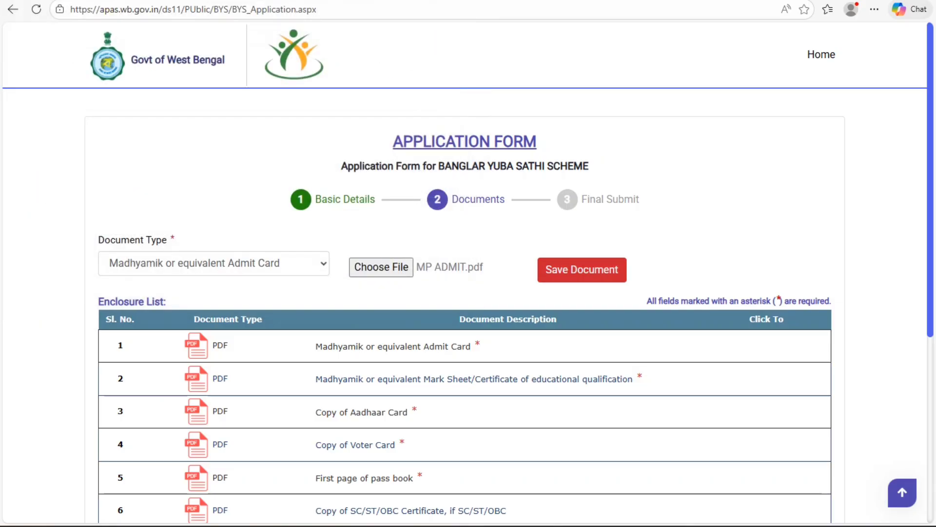
pyautogui.click(582, 270)
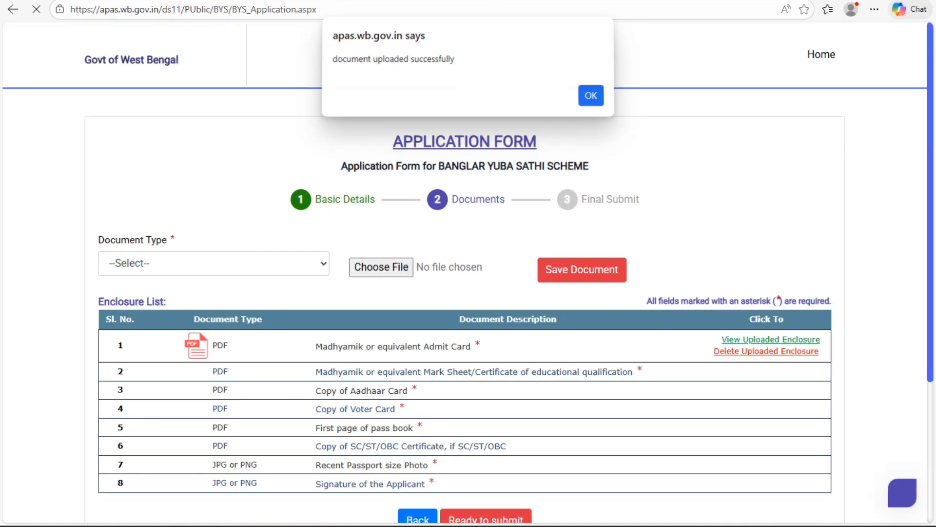
pyautogui.press('Return')
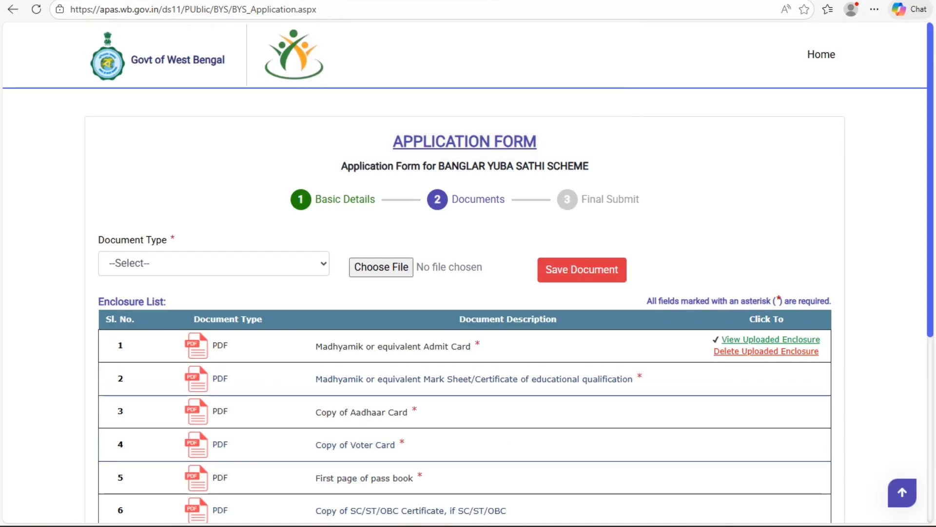
# Step: Upload the MP MARKSHEET file as the Mark Sheet/Certificate document
pyautogui.click(214, 263)
pyautogui.click(213, 305)
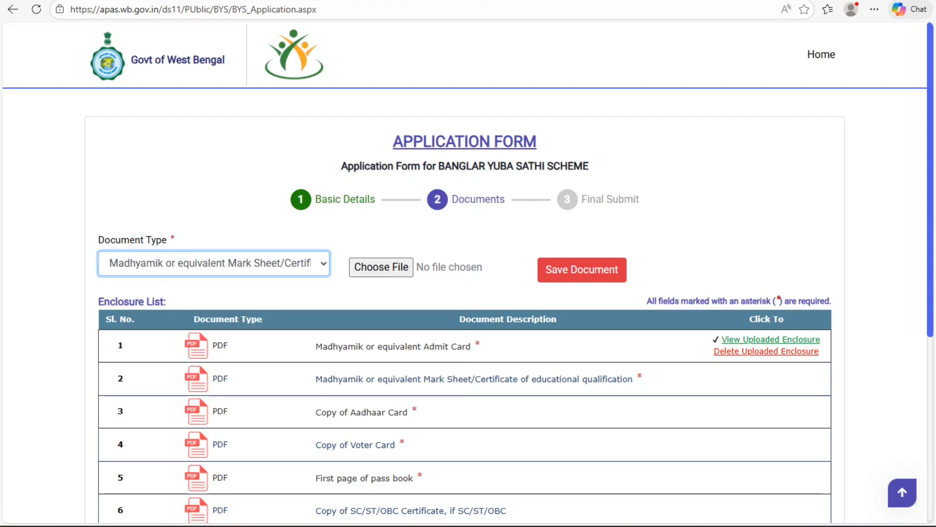
pyautogui.click(381, 267)
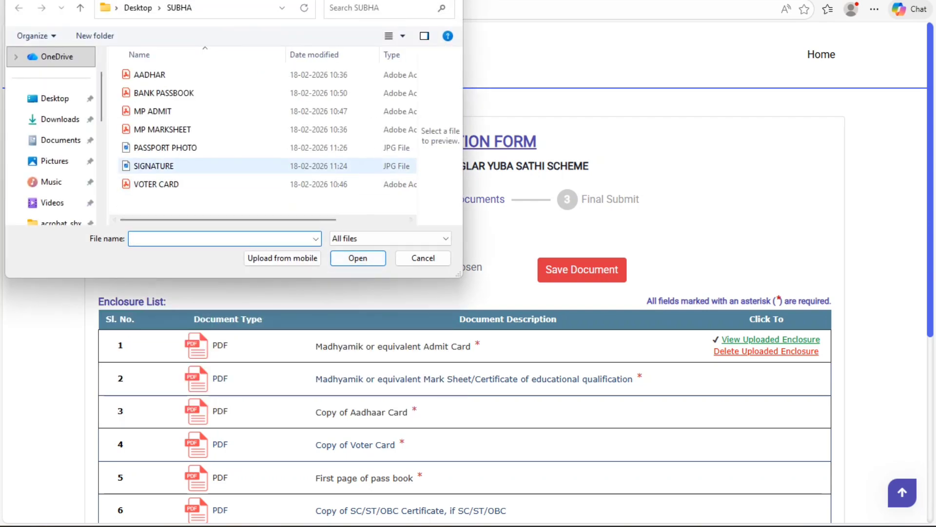
pyautogui.doubleClick(166, 129)
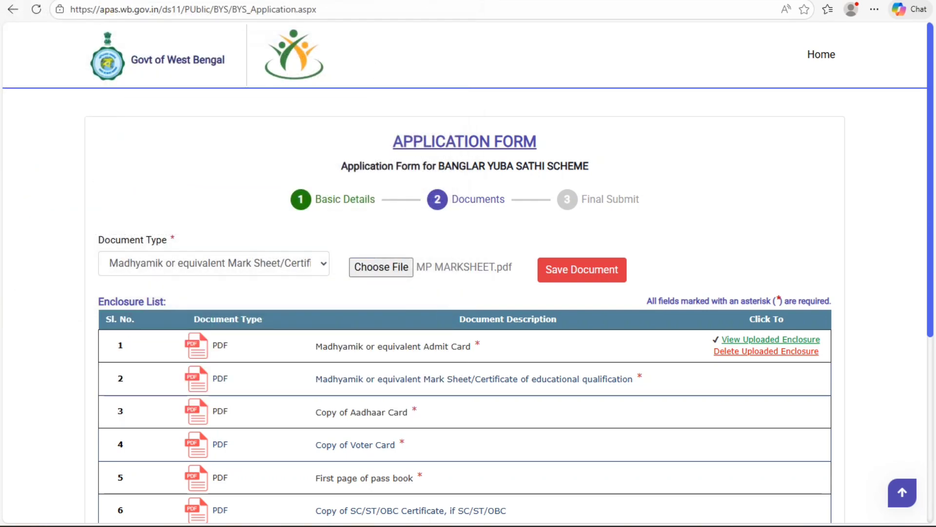
pyautogui.click(582, 270)
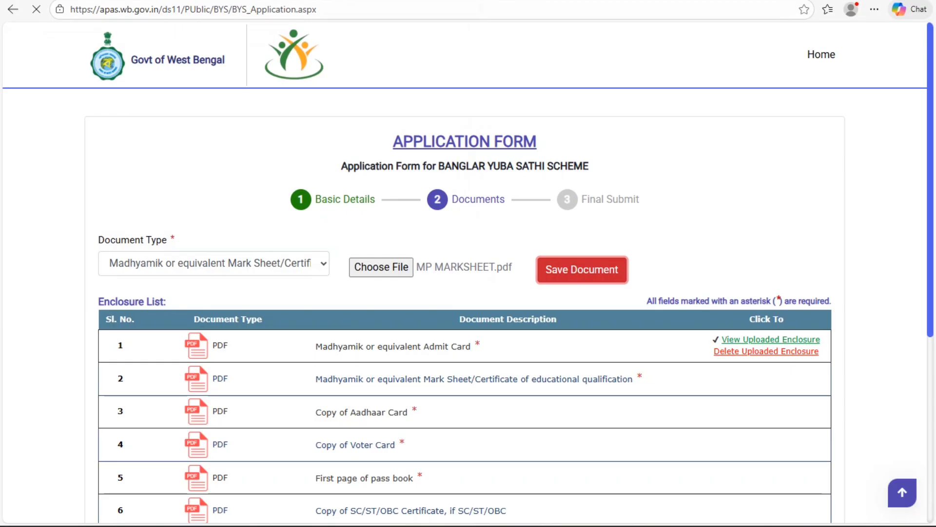
pyautogui.press('Return')
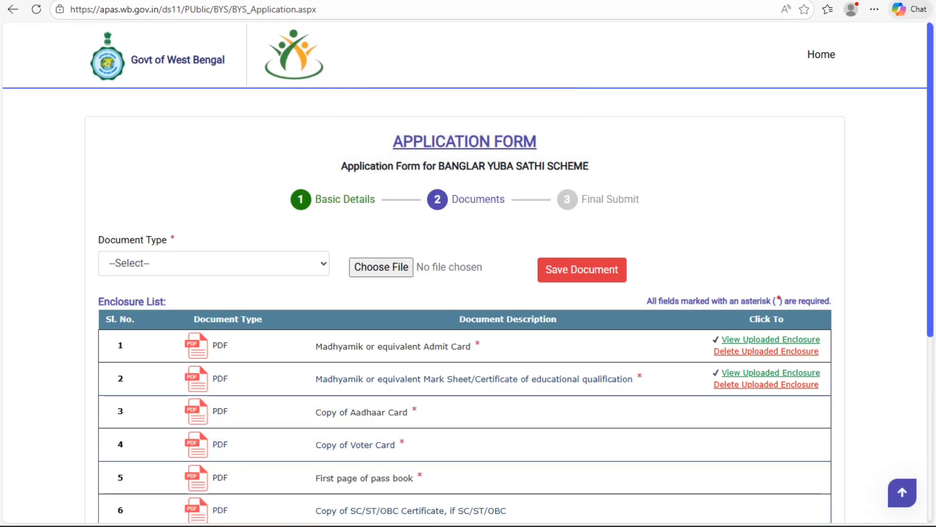
# Step: Upload AADHAR.pdf as the Copy of Aadhaar Card document
pyautogui.click(214, 263)
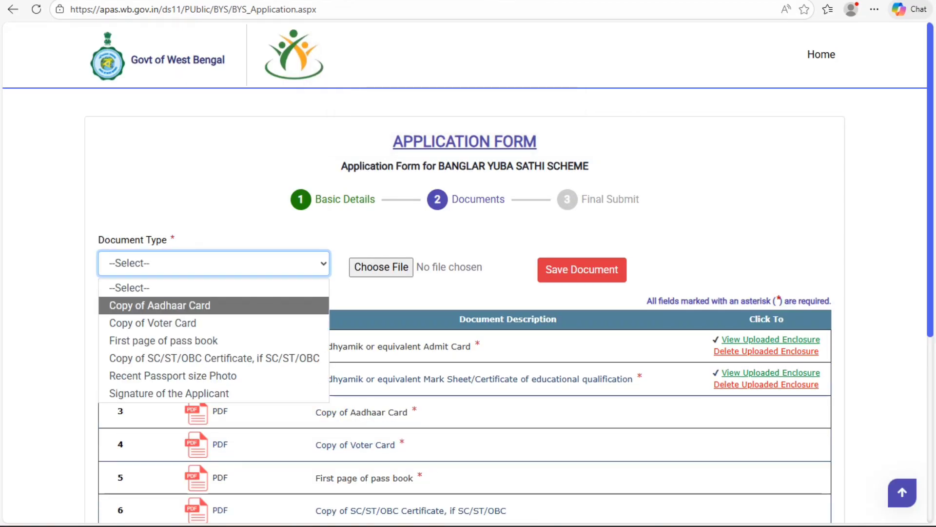
pyautogui.click(161, 306)
pyautogui.click(381, 267)
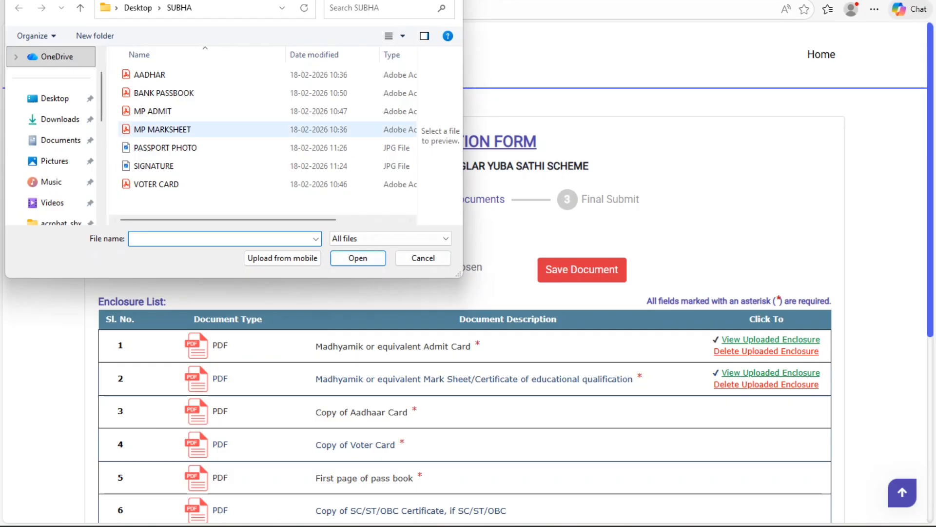
pyautogui.click(151, 74)
pyautogui.press('Return')
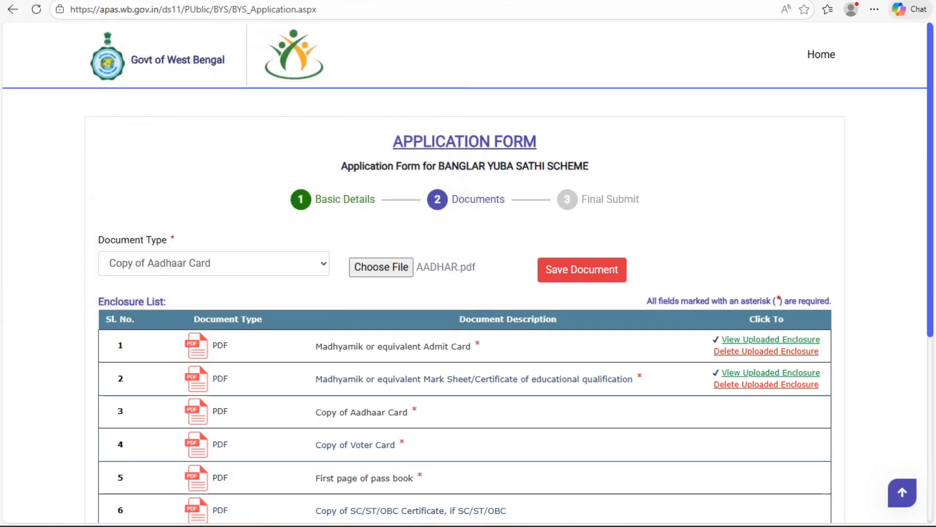
pyautogui.click(582, 270)
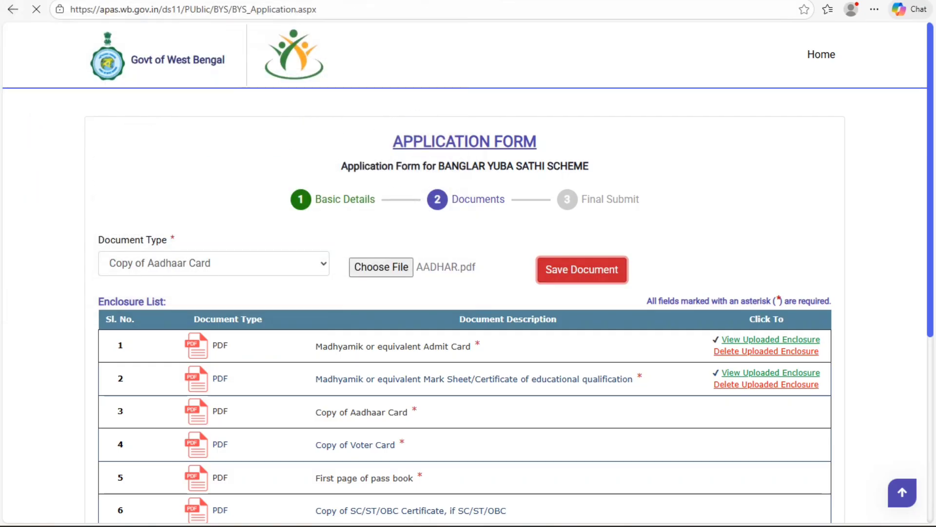
pyautogui.press('Return')
# Step: Upload the VOTER CARD file as the Copy of Voter Card document
pyautogui.click(214, 263)
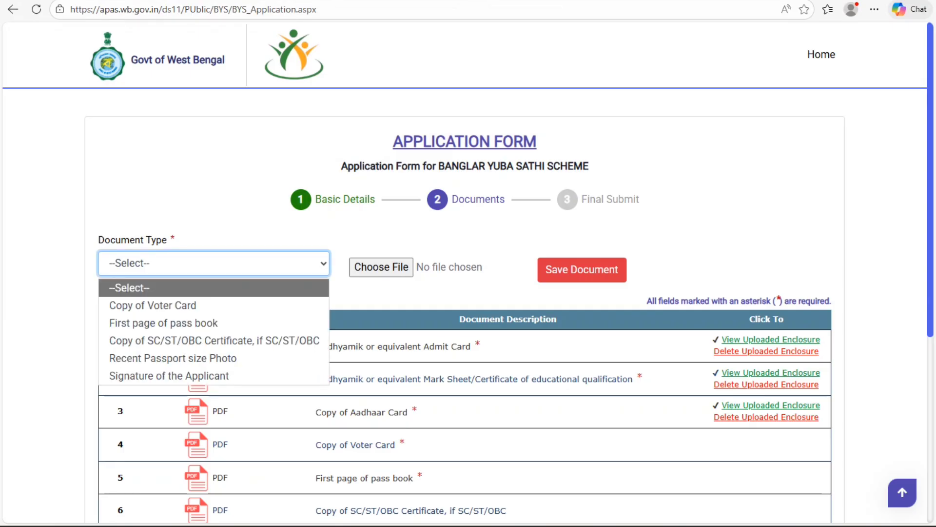
pyautogui.click(214, 305)
pyautogui.click(382, 267)
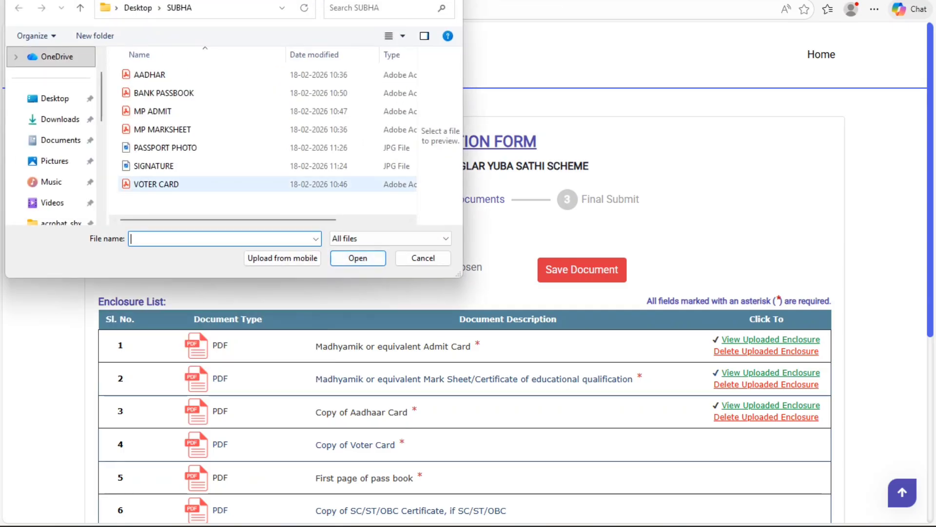
pyautogui.click(195, 185)
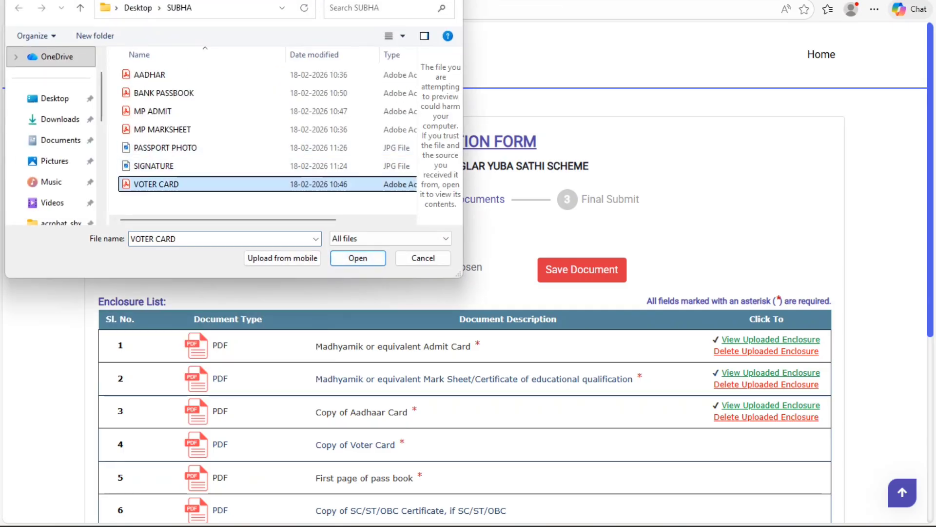
pyautogui.click(358, 258)
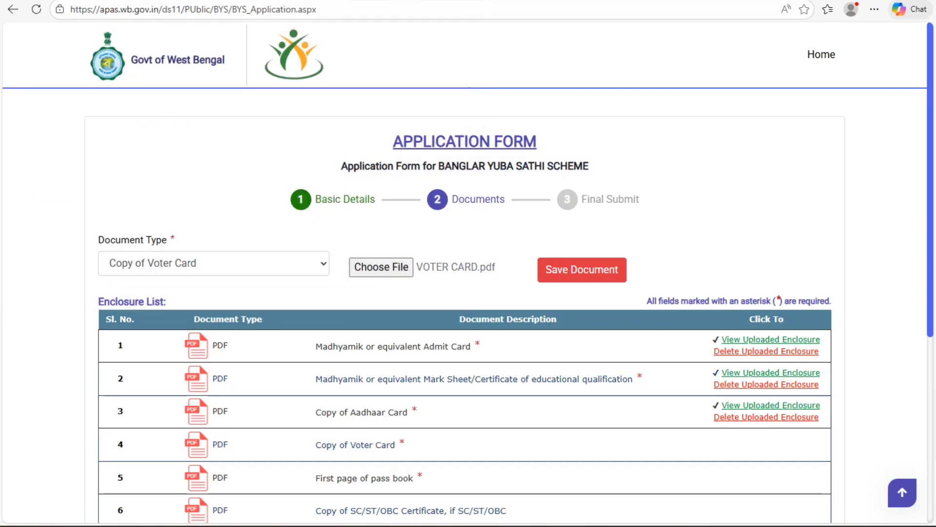
pyautogui.click(582, 270)
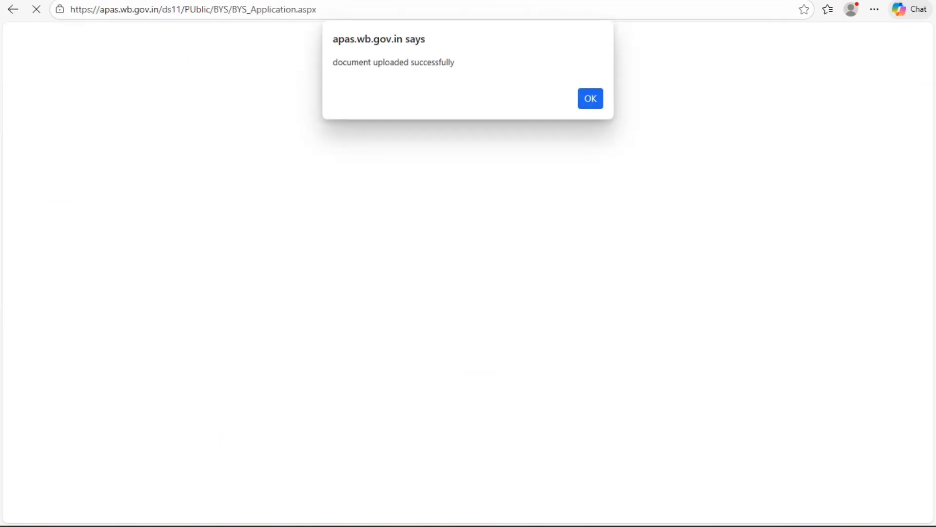
pyautogui.click(591, 99)
# Step: Upload the BANK PASSBOOK file as the First page of pass book document
pyautogui.click(213, 263)
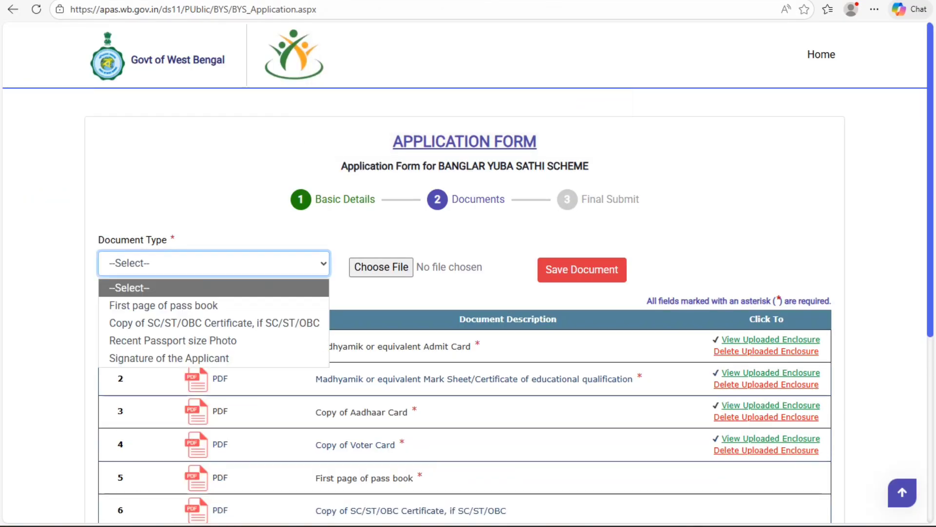
pyautogui.click(164, 305)
pyautogui.click(381, 267)
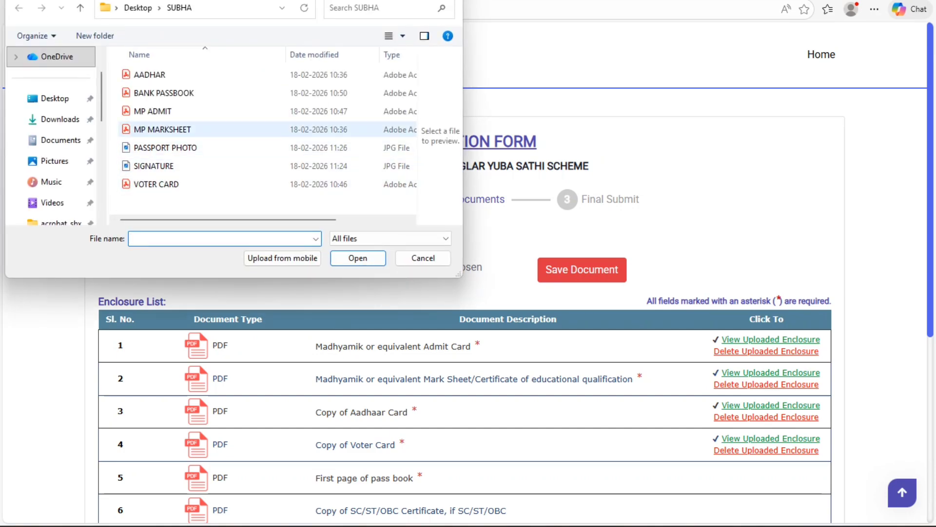
pyautogui.doubleClick(164, 92)
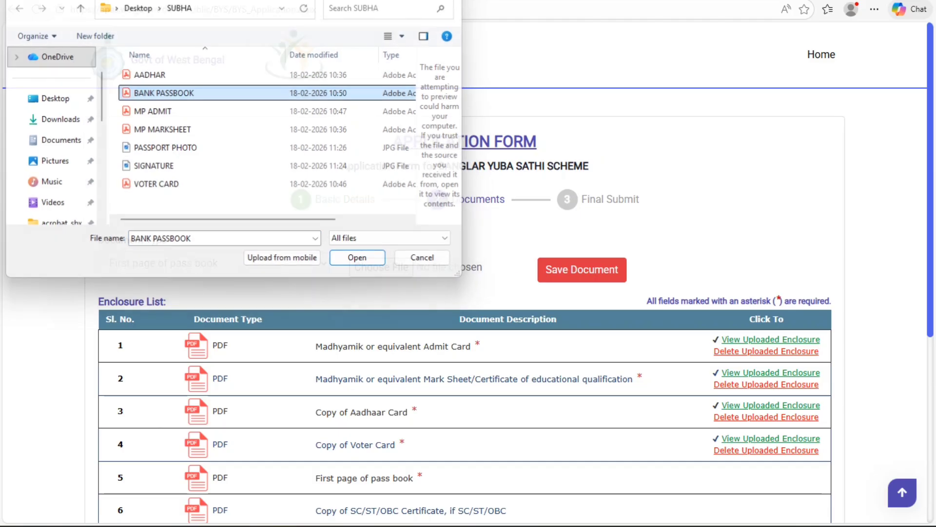
pyautogui.click(582, 270)
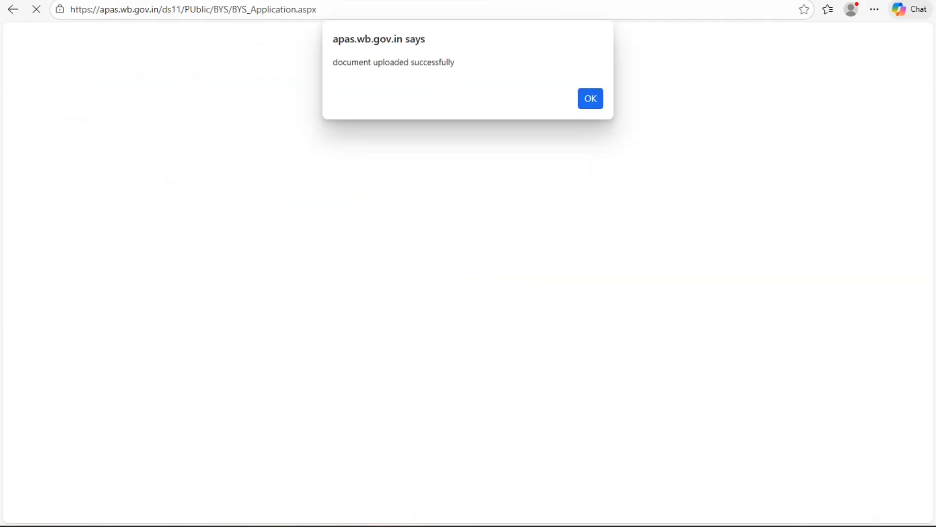
pyautogui.press('Return')
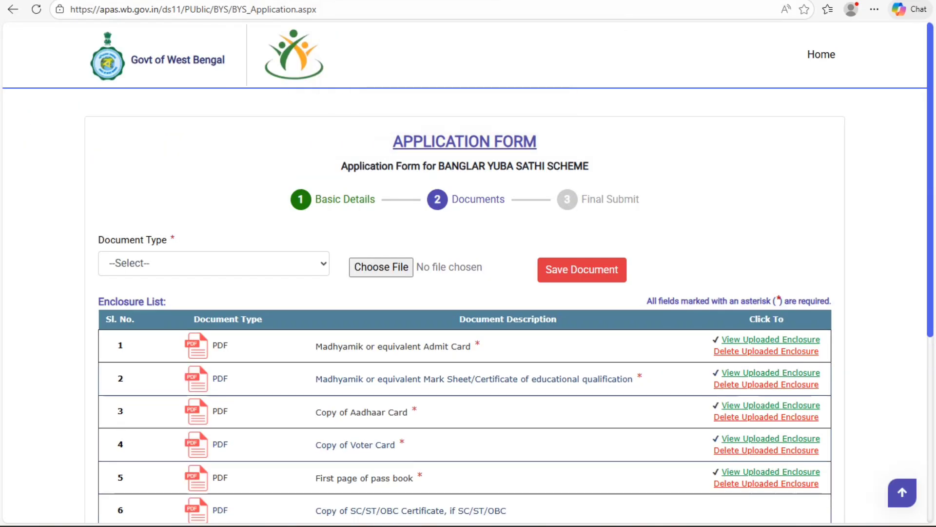
# Step: Upload the PASSPORT PHOTO image as the Recent Passport size Photo
pyautogui.click(214, 264)
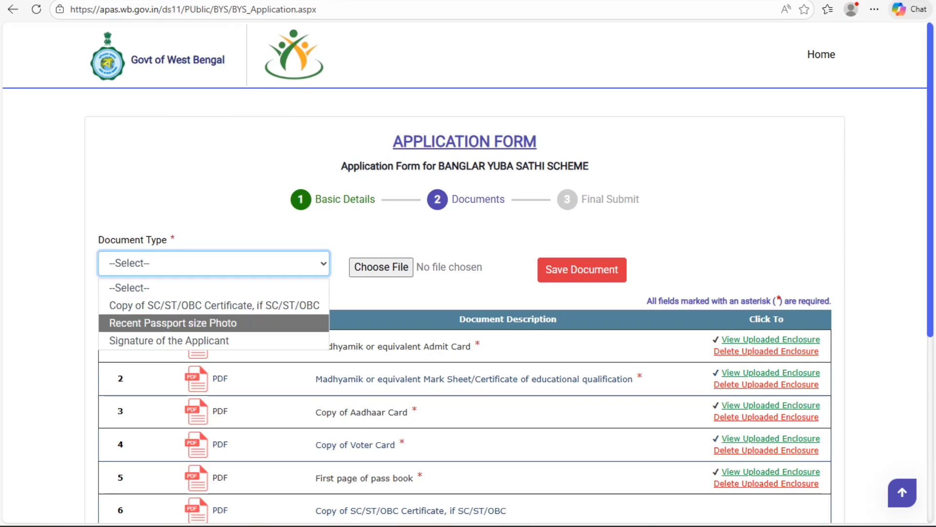
pyautogui.press('Return')
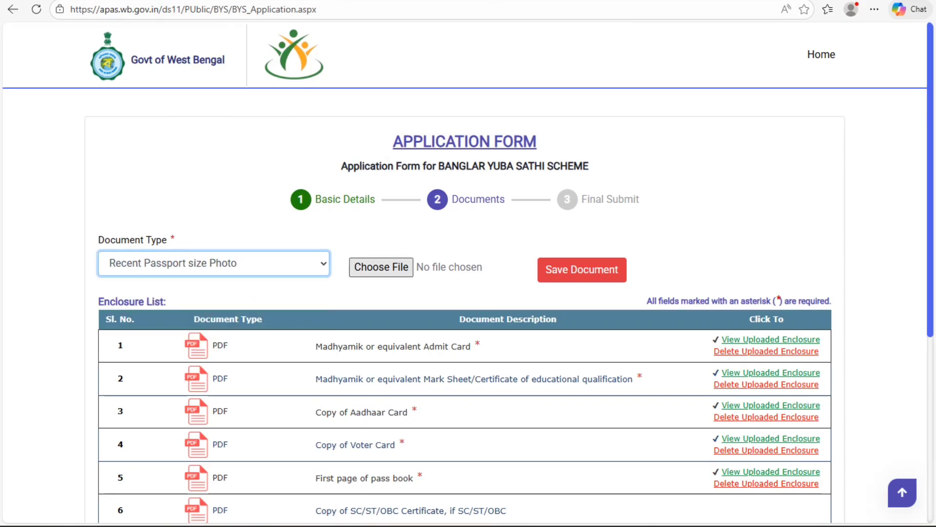
pyautogui.click(394, 267)
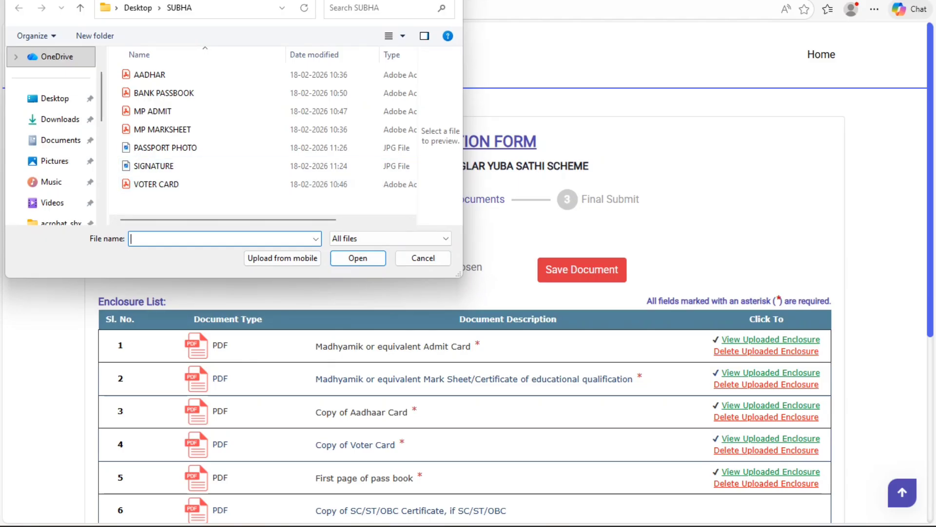
pyautogui.doubleClick(195, 148)
pyautogui.click(582, 270)
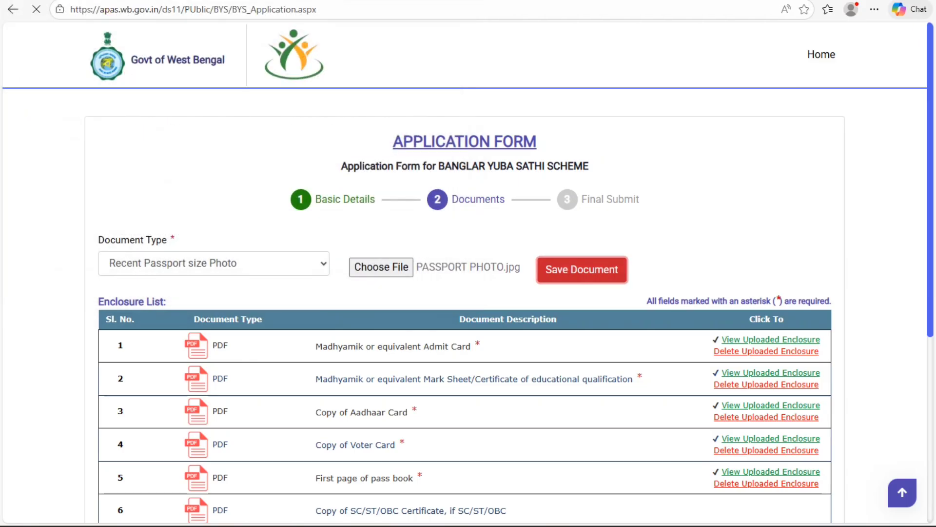
pyautogui.click(590, 99)
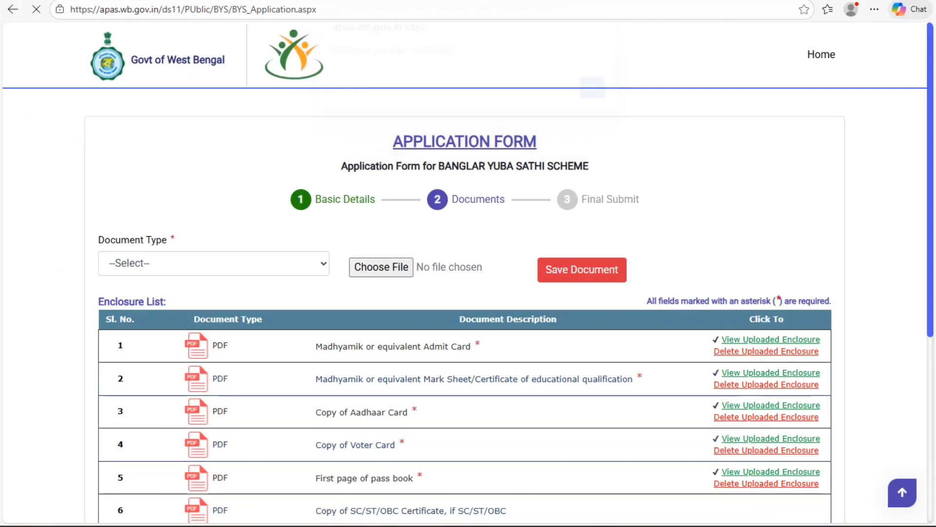
# Step: Upload the SIGNATURE image as the Signature of the Applicant document
pyautogui.click(214, 263)
pyautogui.click(214, 323)
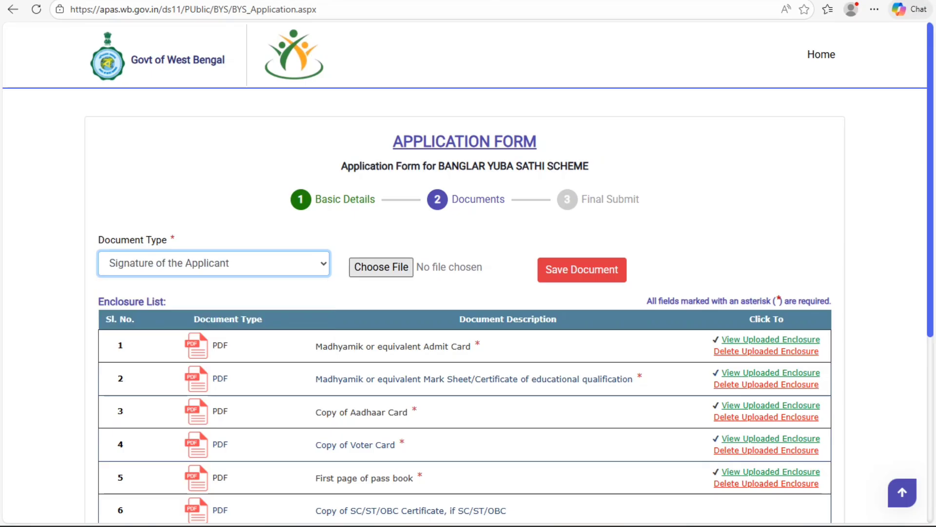
pyautogui.click(381, 267)
pyautogui.click(154, 166)
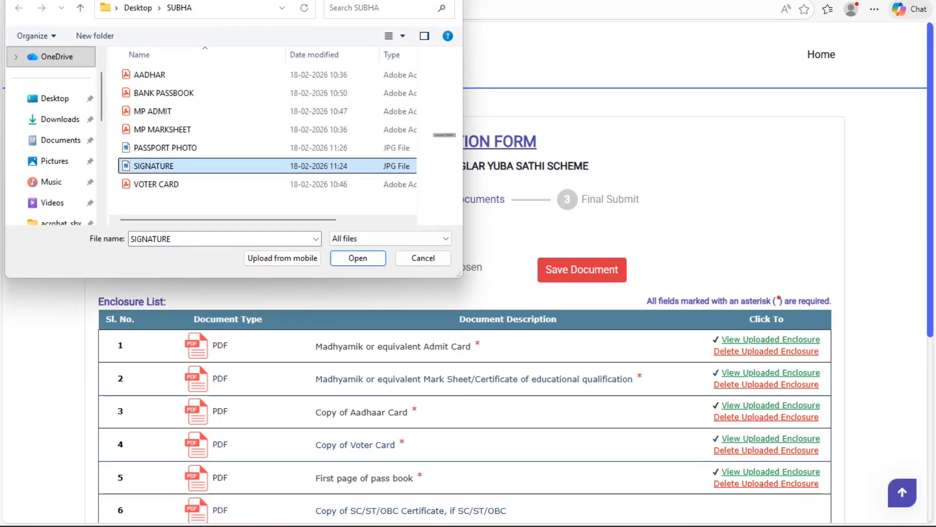
pyautogui.click(358, 259)
pyautogui.click(582, 270)
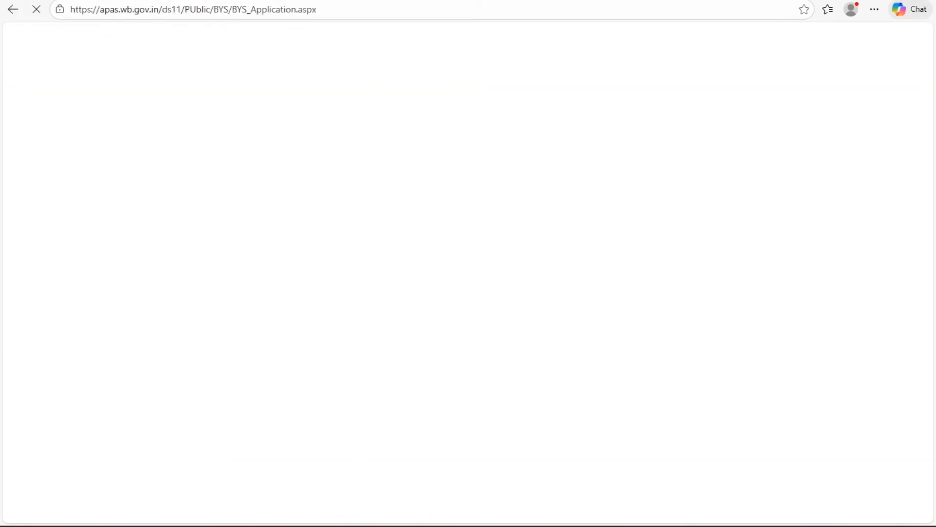
# Step: Go to the Ready to submit step and tick the 'I hereby declare that' self declaration
pyautogui.click(591, 99)
pyautogui.scroll(-4, 468, 313)
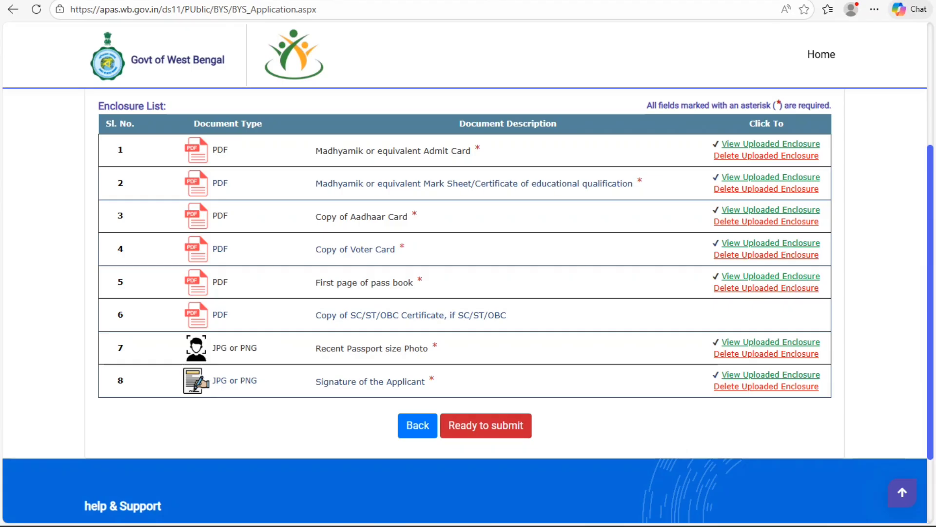
pyautogui.click(485, 425)
pyautogui.scroll(1, 465, 306)
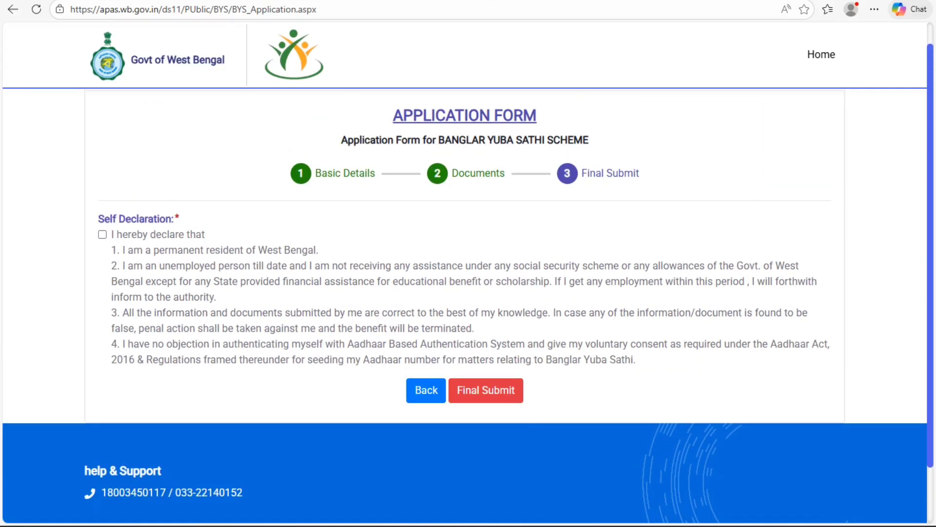
pyautogui.click(102, 235)
# Step: Final-submit the application, confirm it, and open the downloaded application form
pyautogui.scroll(1, 465, 292)
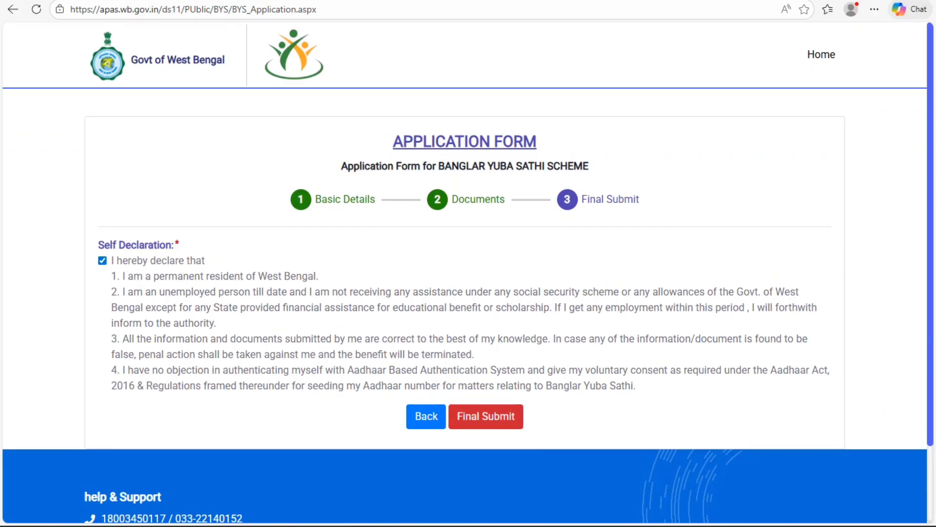
pyautogui.click(485, 416)
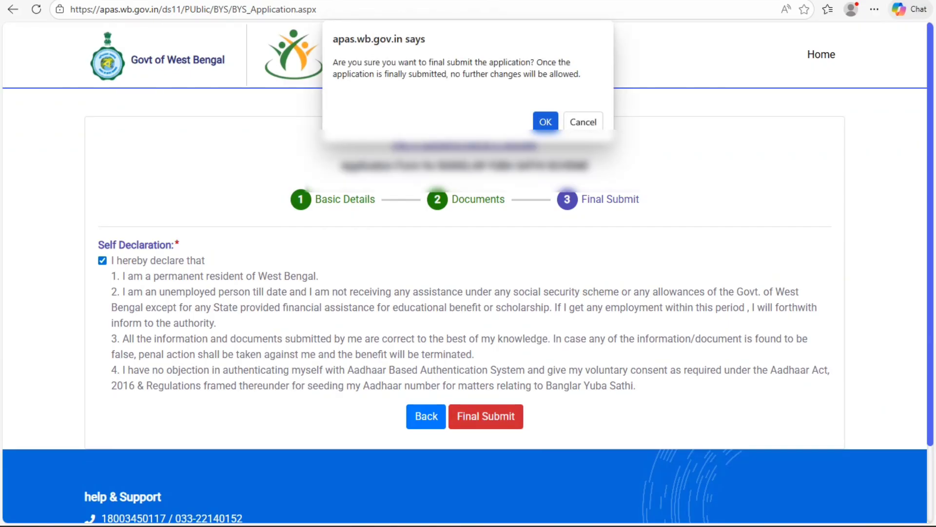
pyautogui.press('Return')
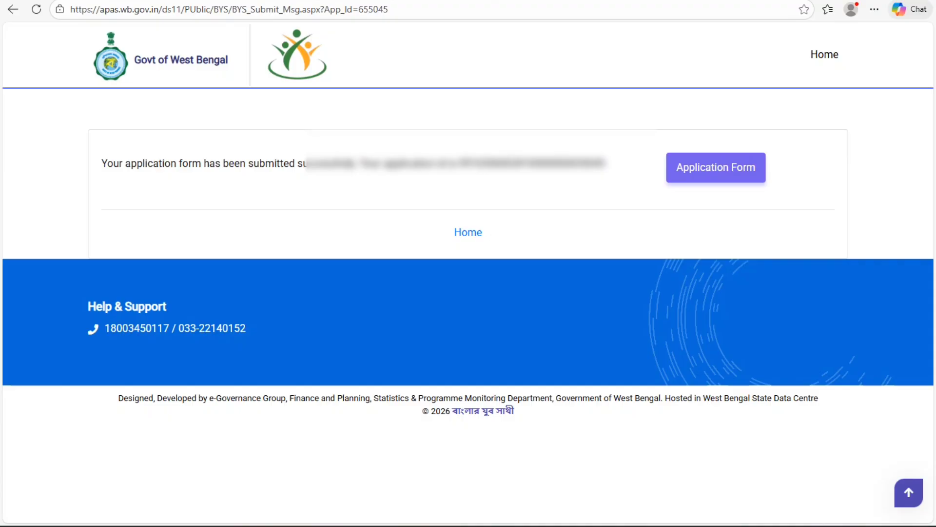
pyautogui.click(716, 168)
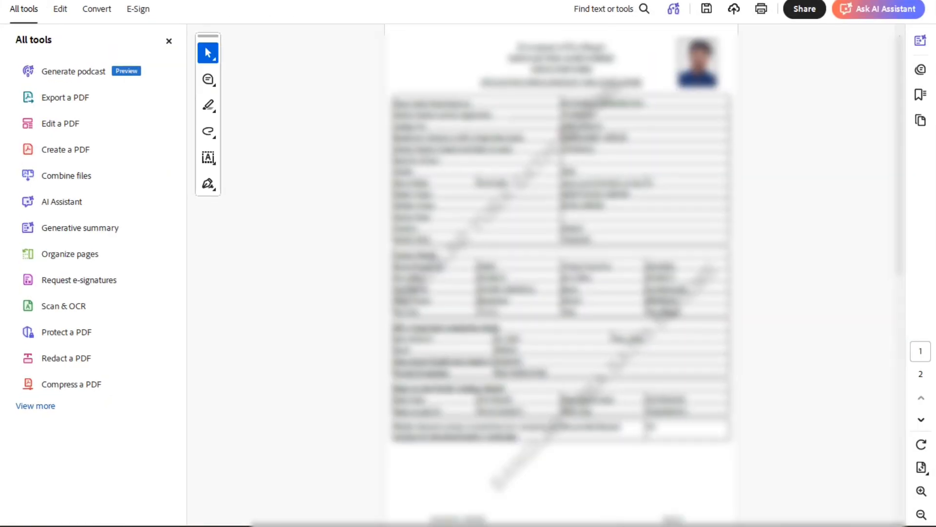
# Step: Scroll the two-page application form PDF down to page 2 and back to page 1
pyautogui.scroll(-10, 561, 244)
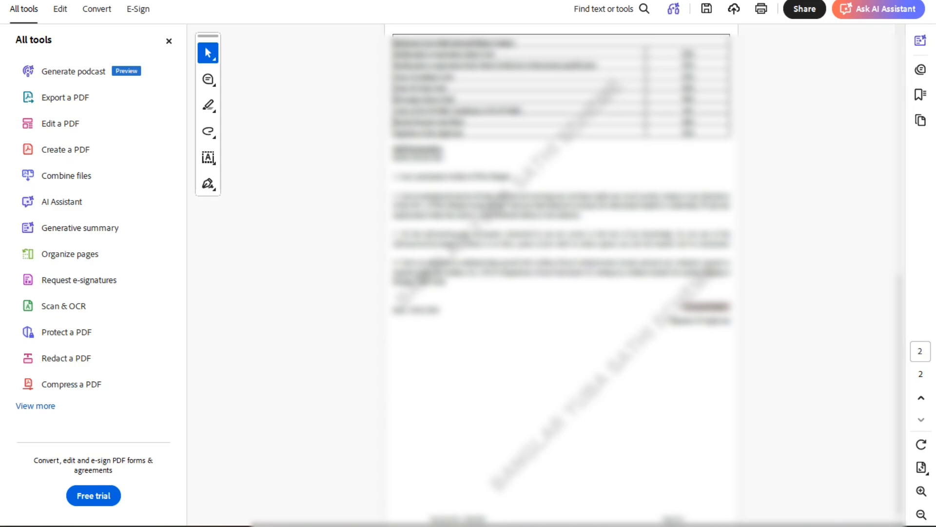
pyautogui.scroll(10, 560, 244)
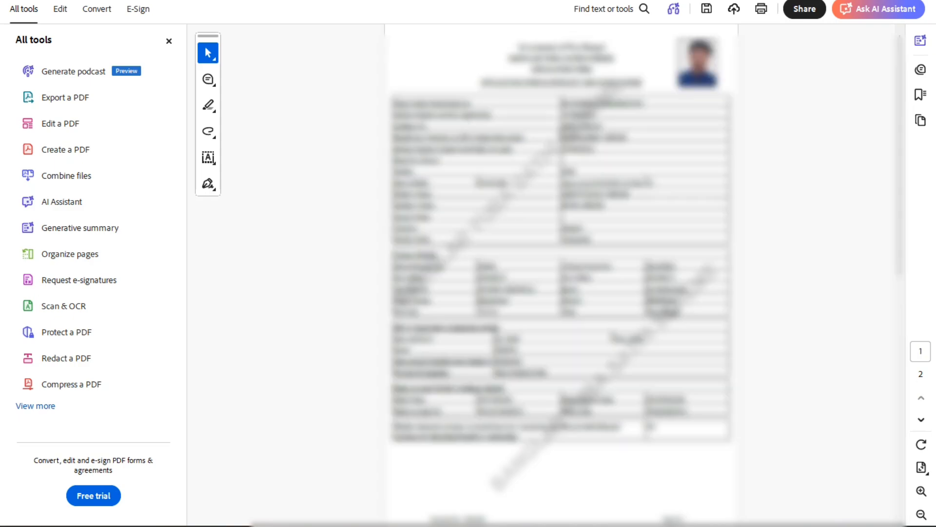